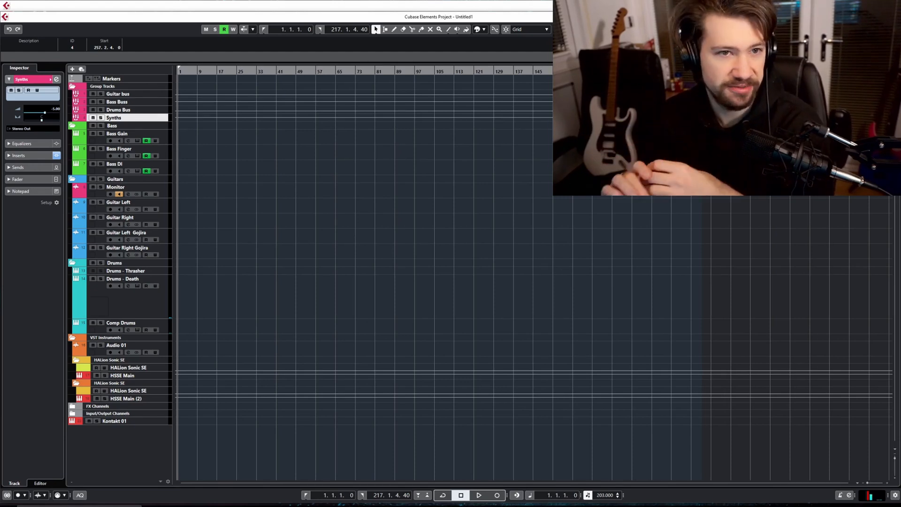
Audition the floor tom, cymbals and snare of the Drums - Death kit in Superior Drummer 3.
left_click(795, 199)
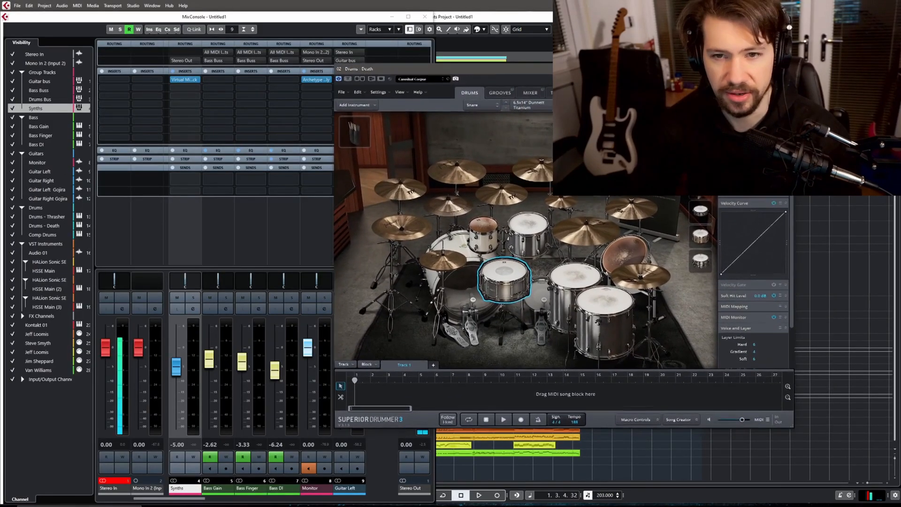
left_click_drag(610, 69, 605, 67)
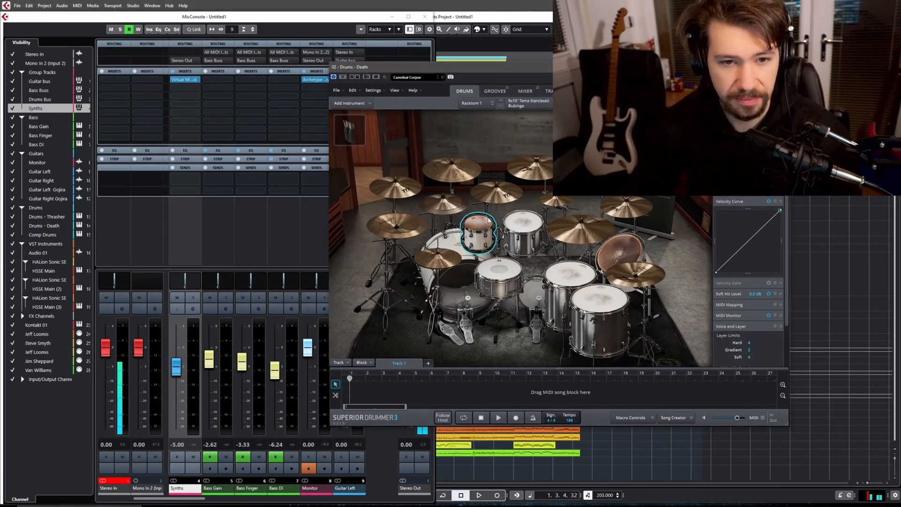
left_click(599, 319)
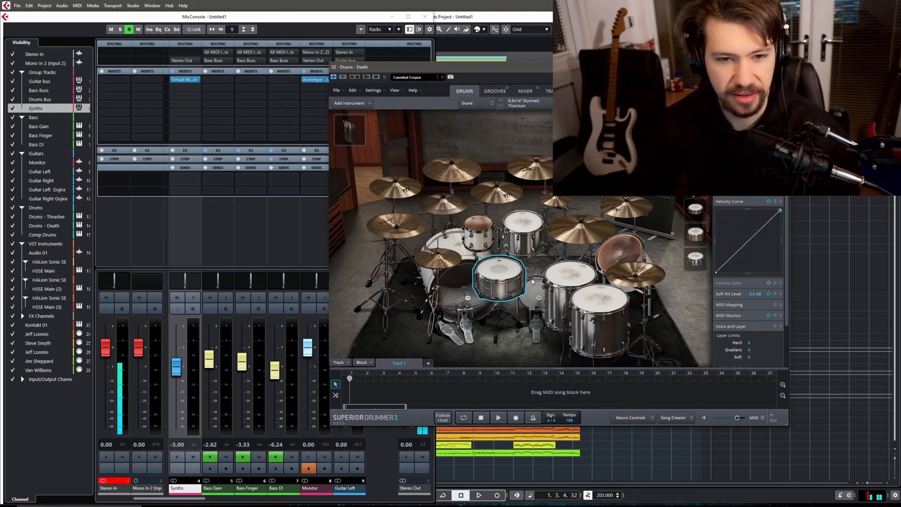
left_click(539, 294)
left_click(522, 184)
left_click(452, 169)
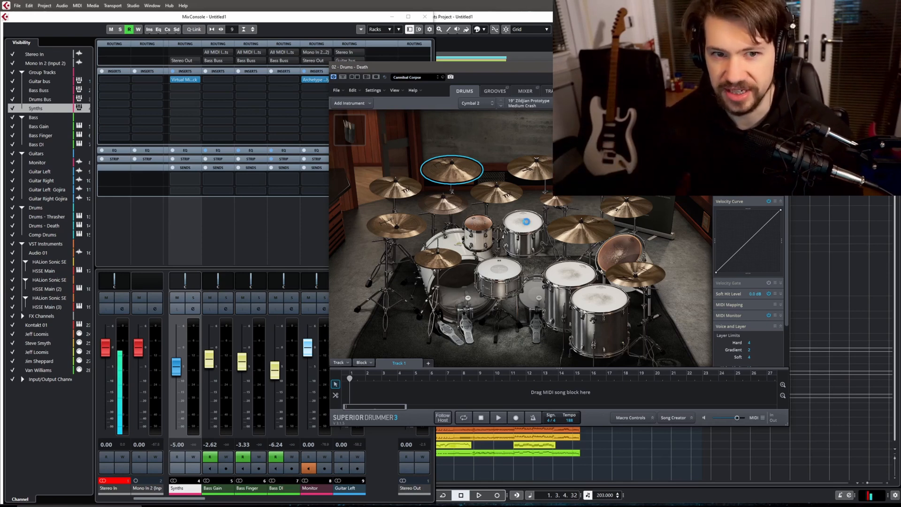
left_click(502, 271)
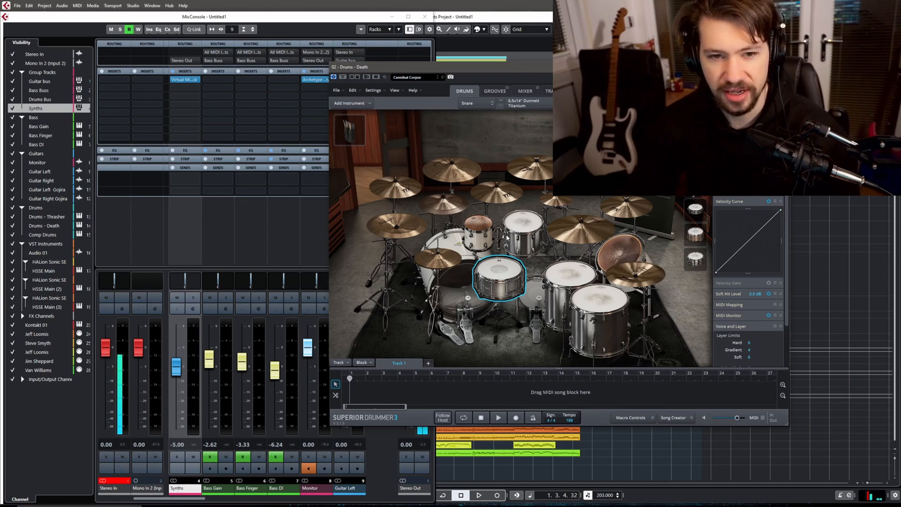
left_click_drag(527, 70, 640, 69)
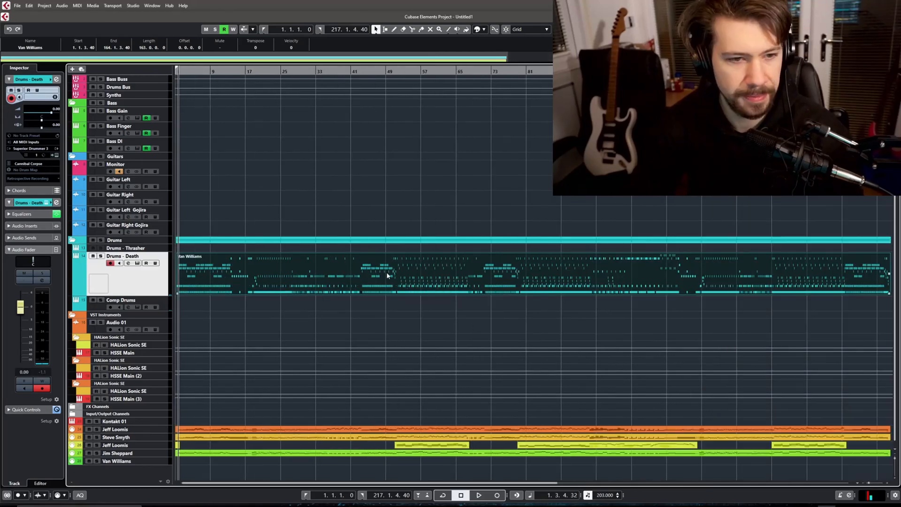
Open the Van Williams part of the Drums - Death track for note editing and enlarge the editor to show its notes.
double_click(387, 275)
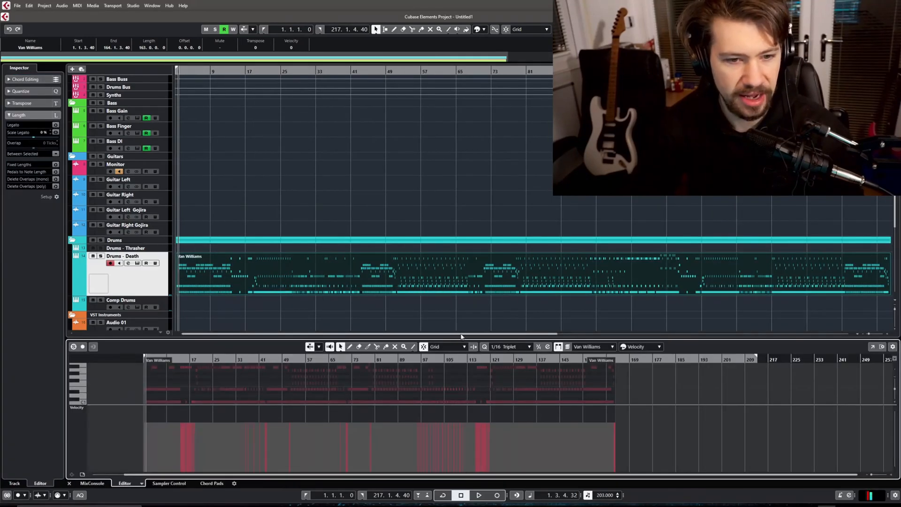
left_click_drag(463, 340, 462, 208)
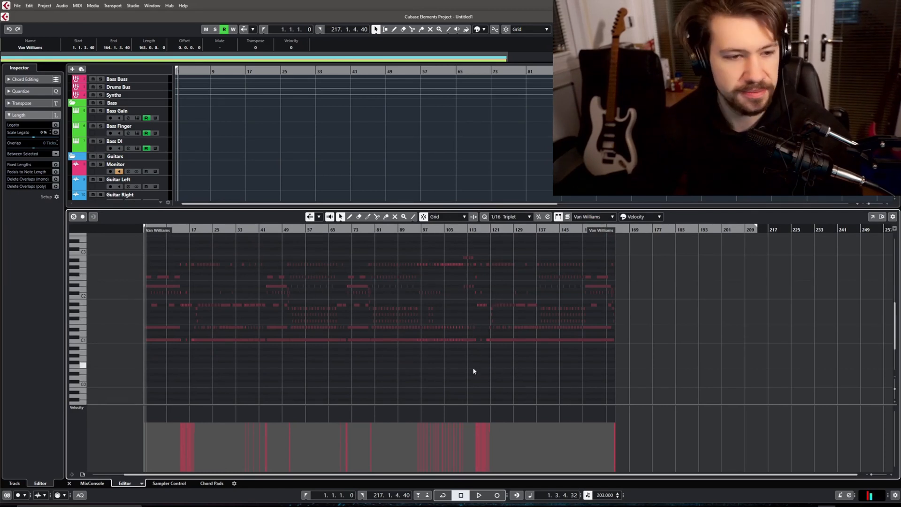
scroll(480, 313, "up", 4)
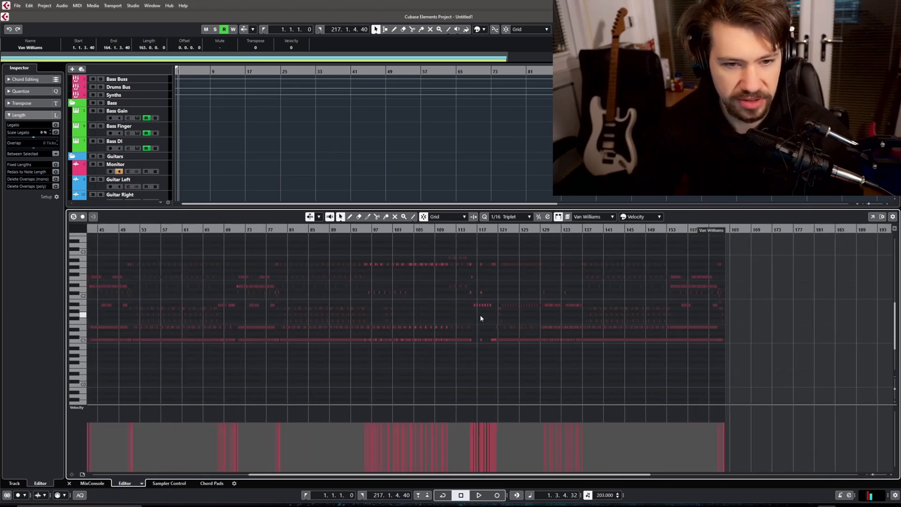
left_click_drag(380, 357, 561, 380)
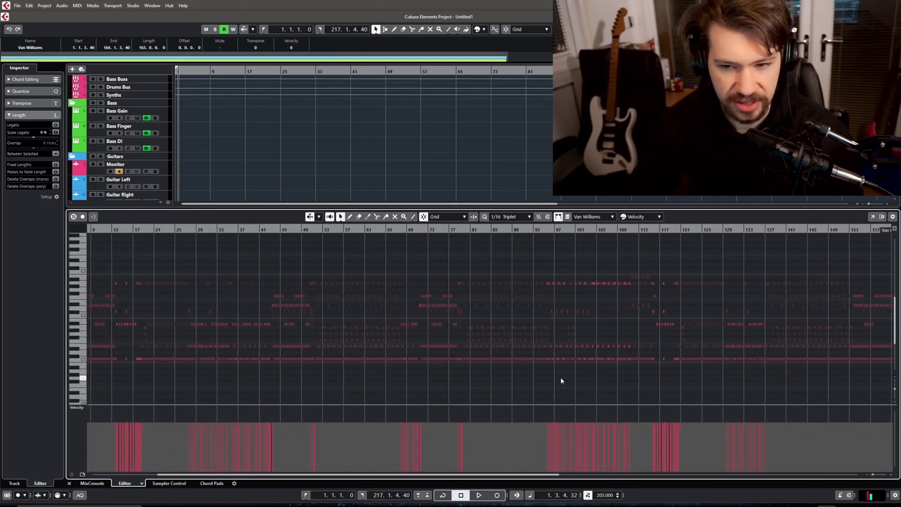
scroll(556, 379, "down", 2)
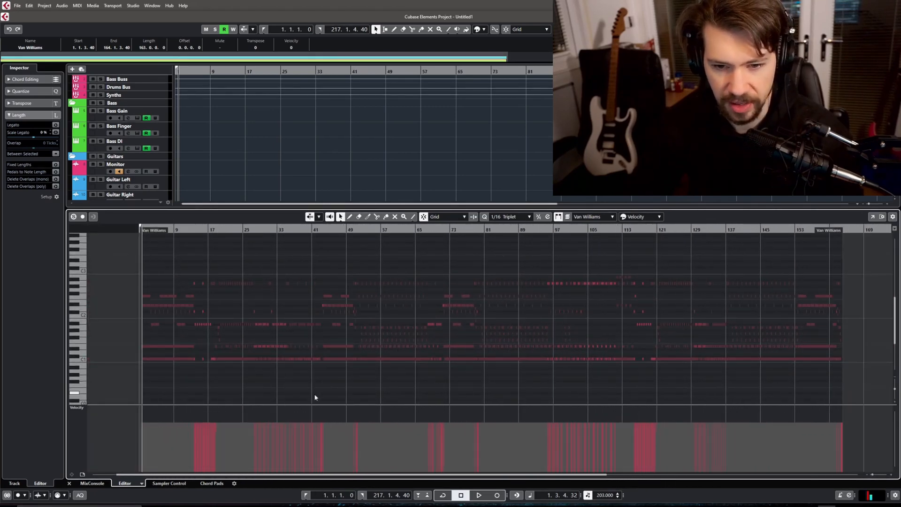
Select all C1 kick drum notes in the part and apply the random velocity (60 to 100) logical preset.
left_click(84, 361)
left_click_drag(134, 364, 816, 391)
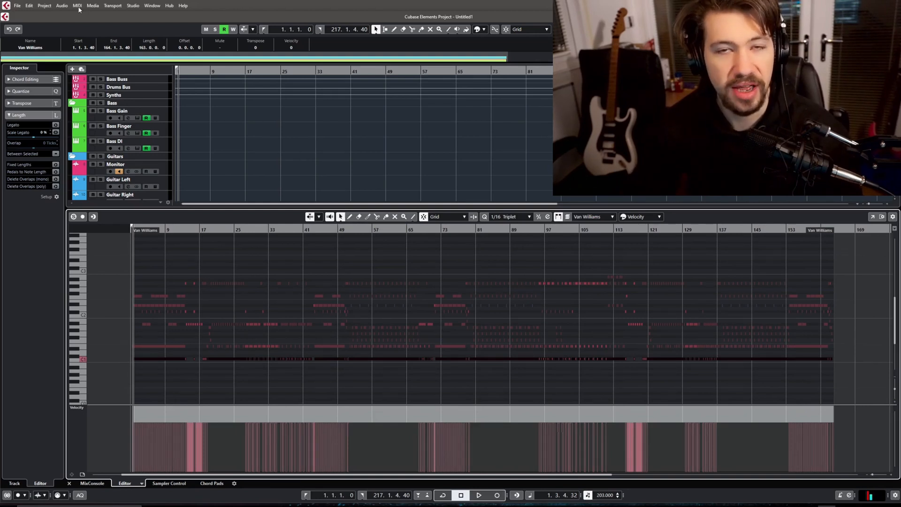
left_click_drag(836, 274, 114, 272)
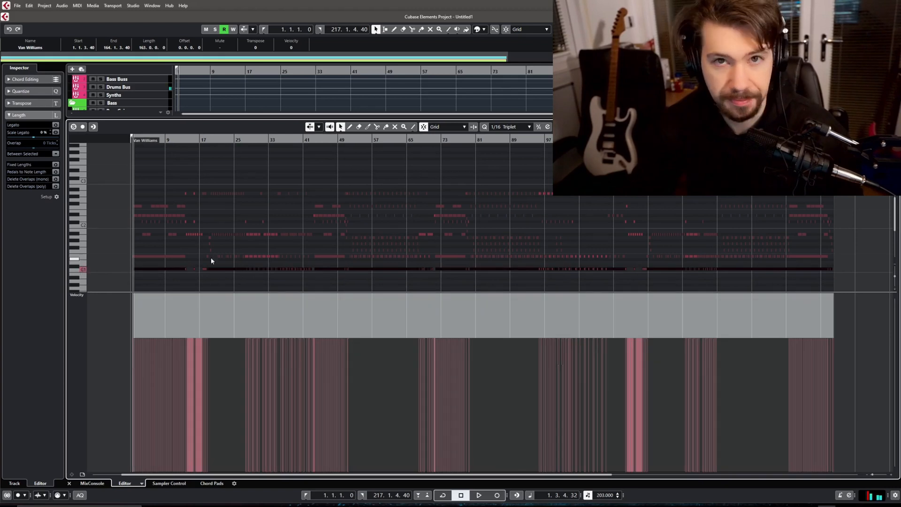
left_click(78, 5)
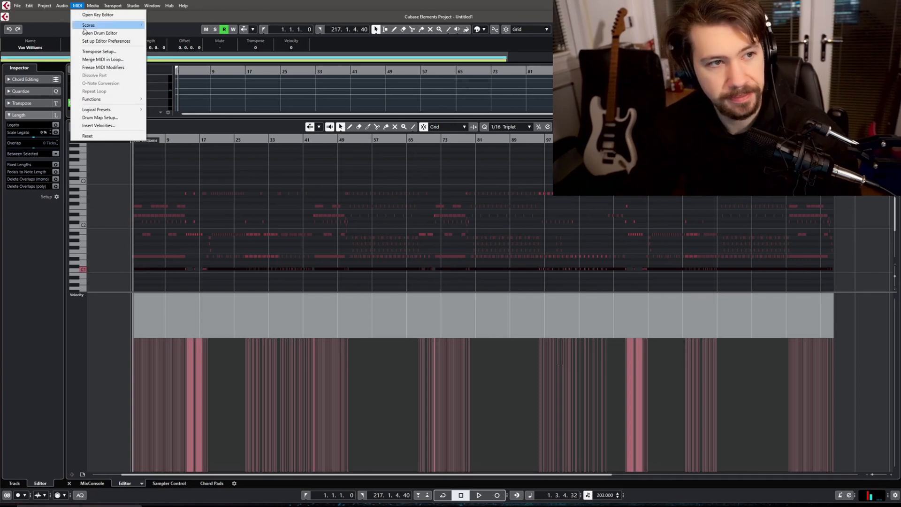
mouse_move(107, 110)
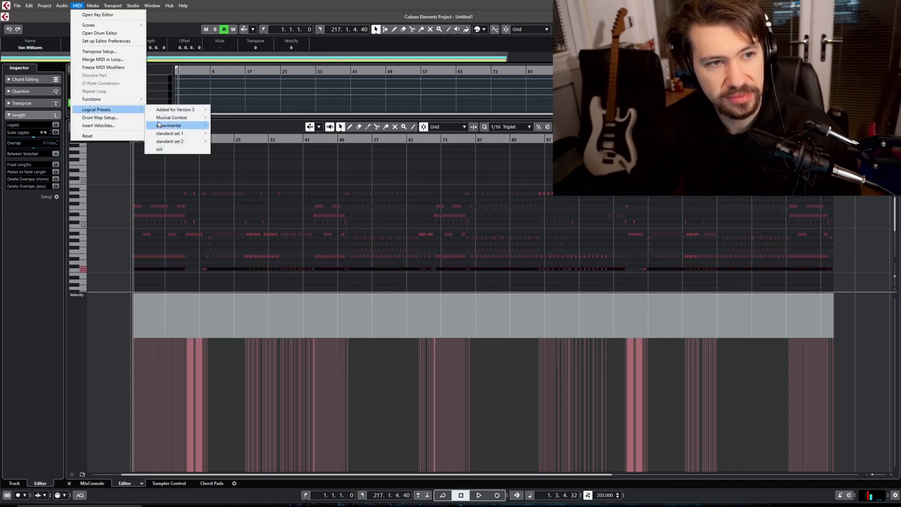
mouse_move(161, 134)
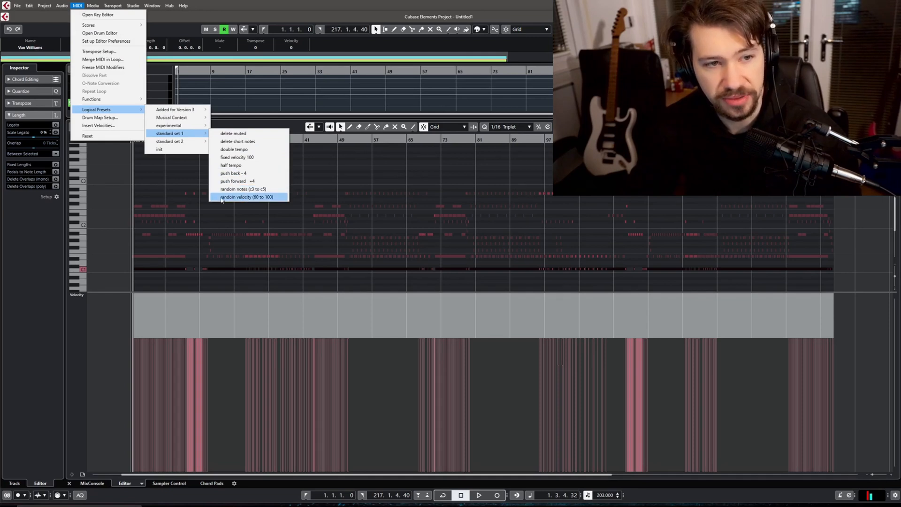
left_click(246, 198)
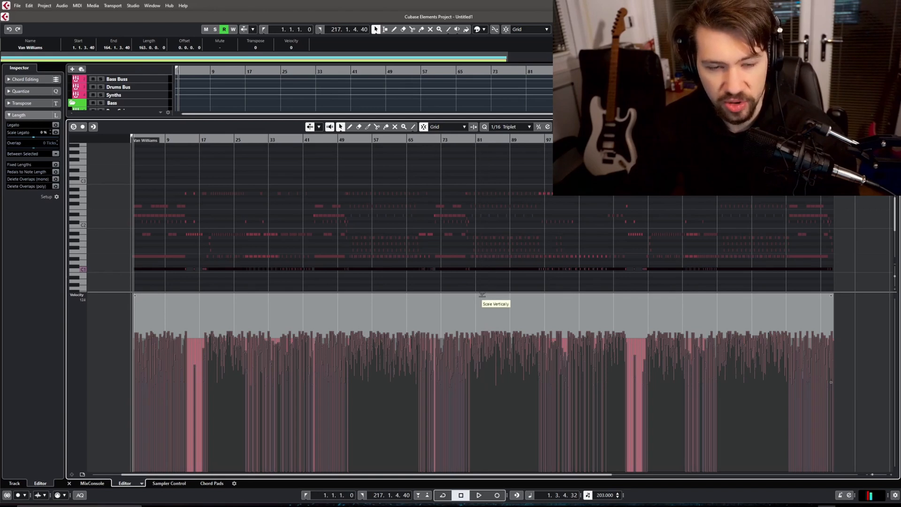
Compress the velocity spread of the selected kick notes and scale their overall velocities back up.
left_click_drag(483, 295, 483, 328)
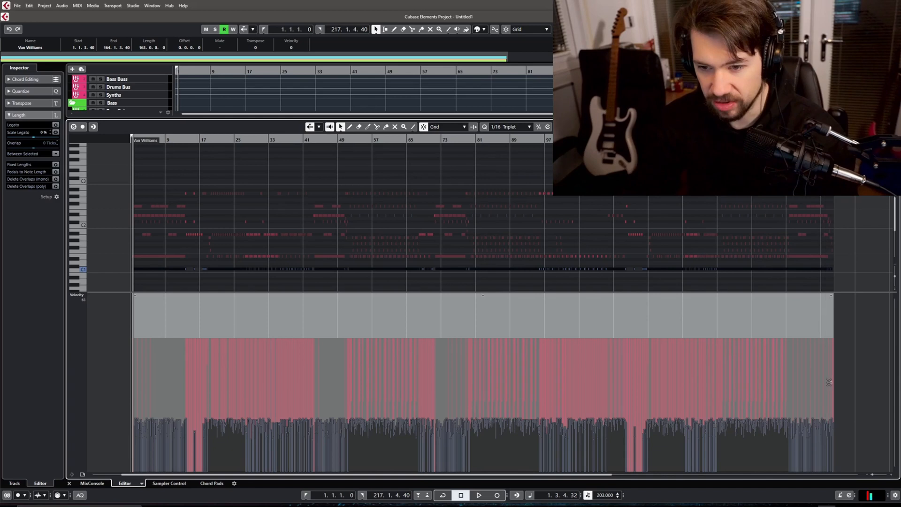
left_click_drag(829, 382, 828, 412)
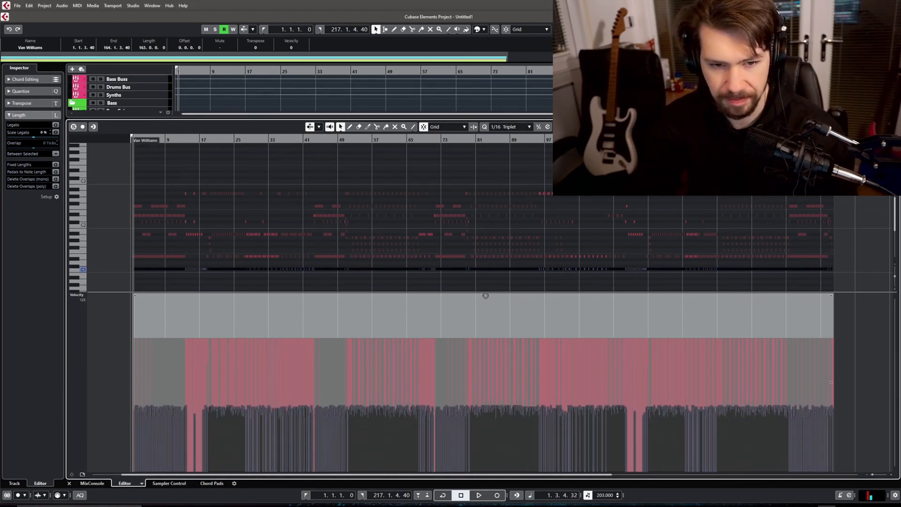
left_click_drag(483, 293, 488, 280)
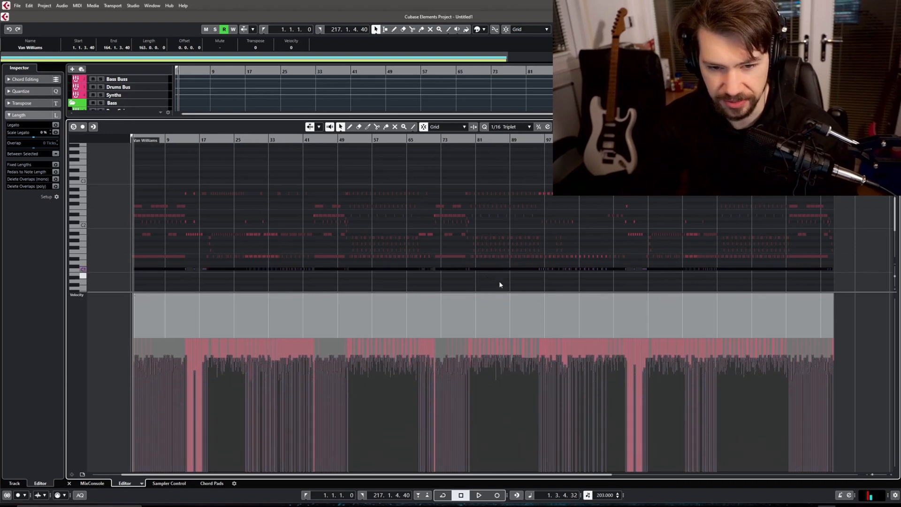
left_click_drag(832, 377, 829, 417)
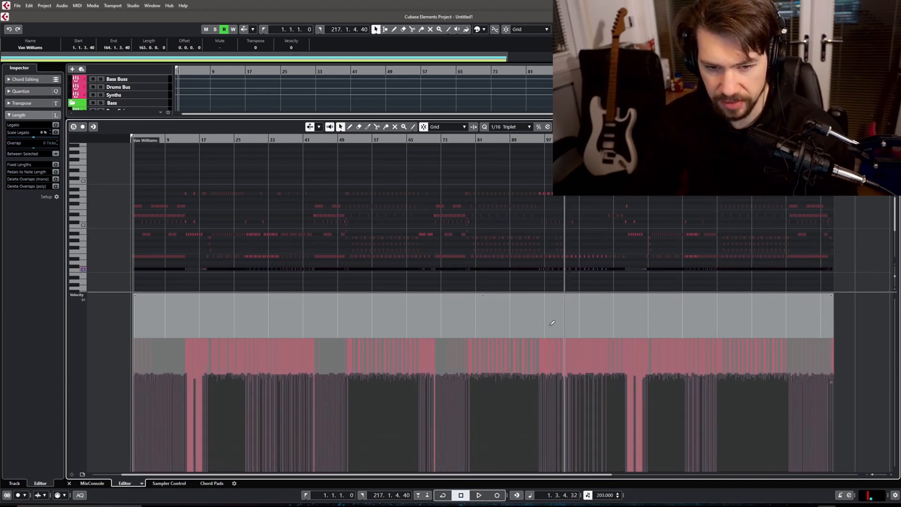
left_click_drag(483, 295, 483, 283)
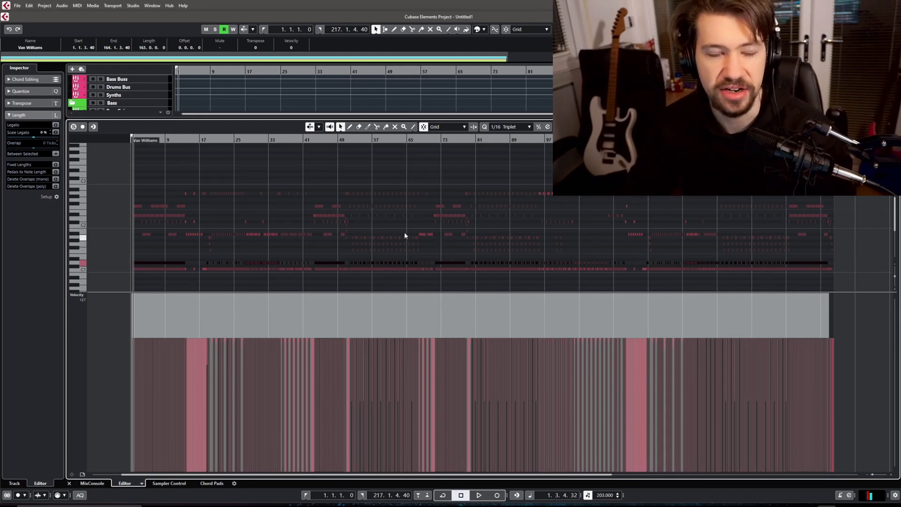
Apply the random velocity (60 to 100) logical preset to the selected snare notes just above the kick row.
left_click(77, 6)
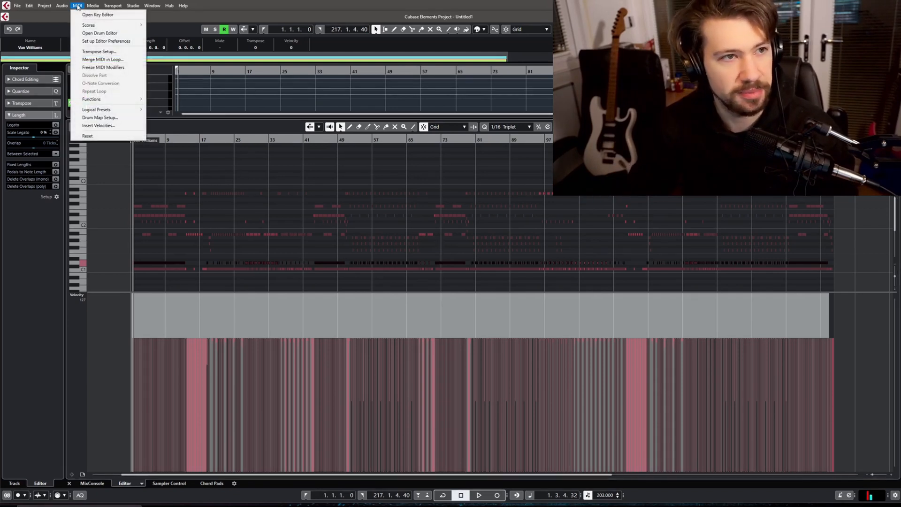
mouse_move(117, 110)
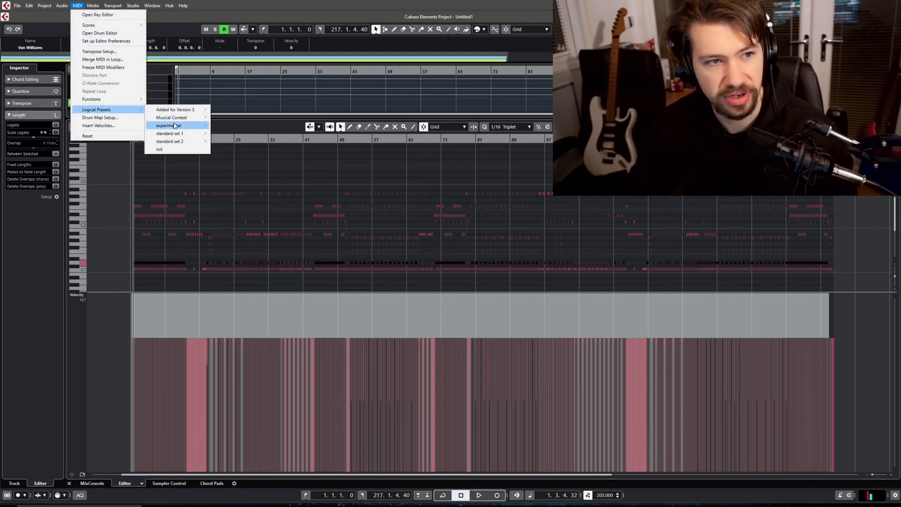
mouse_move(182, 136)
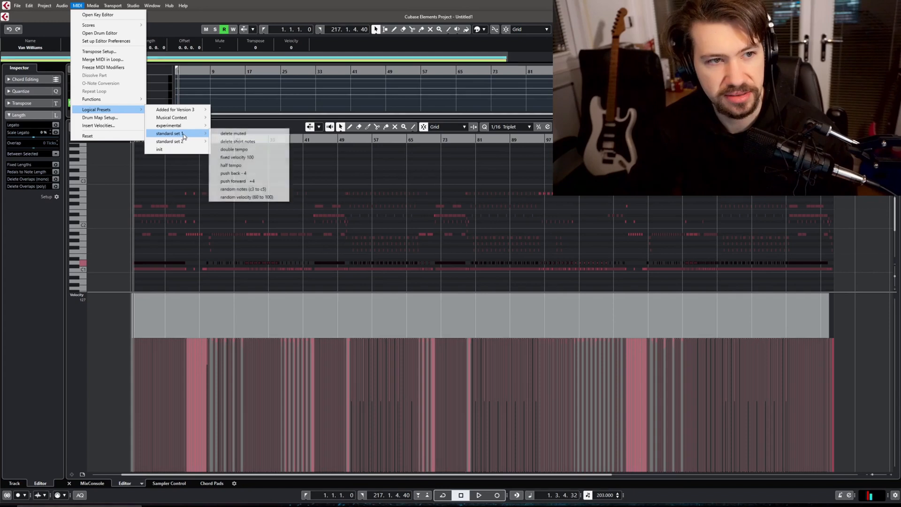
left_click(264, 198)
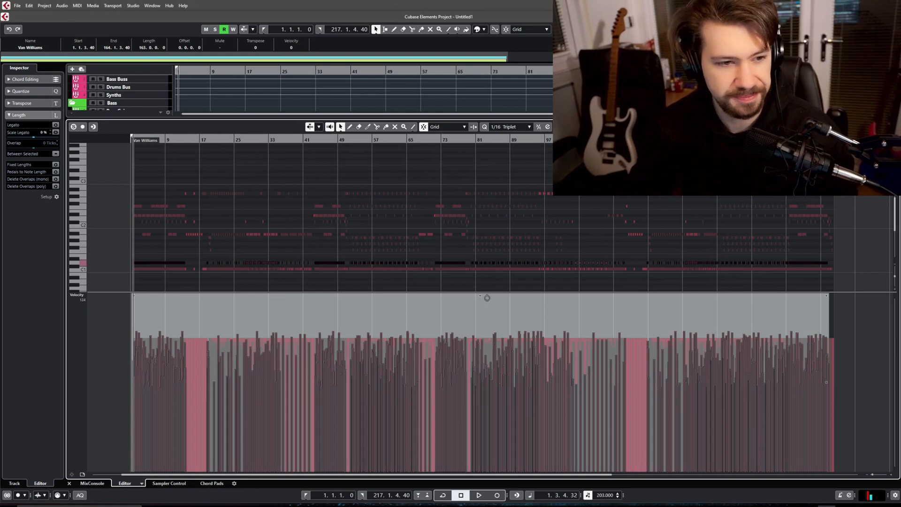
Compress the velocity spread of the snare notes, scale their velocities up to a loud level and deselect them.
left_click_drag(480, 295, 477, 318)
left_click_drag(823, 384, 824, 410)
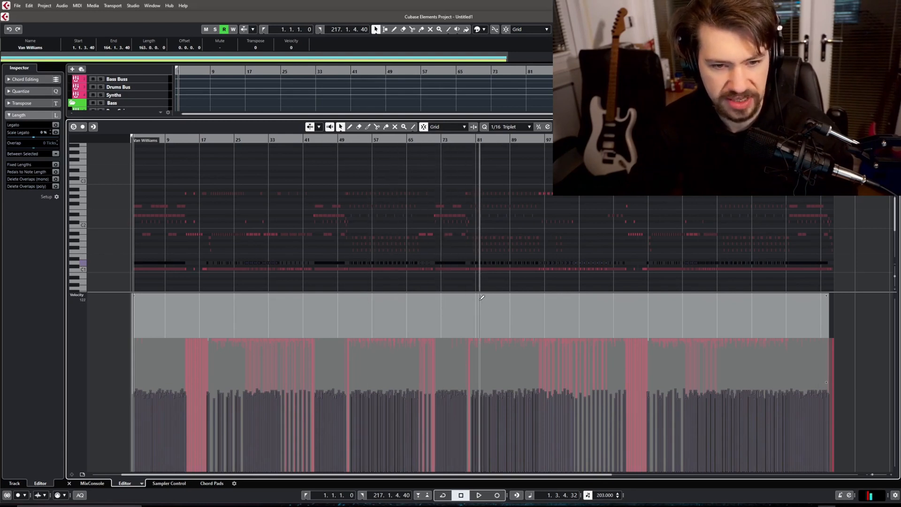
left_click_drag(479, 295, 480, 277)
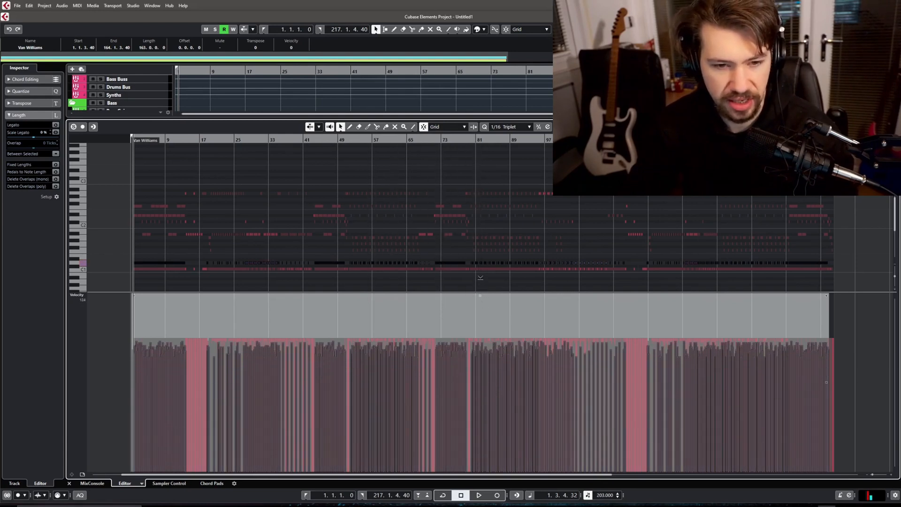
mouse_move(826, 383)
left_mouse_down()
mouse_move(829, 405)
mouse_move(832, 391)
left_mouse_up()
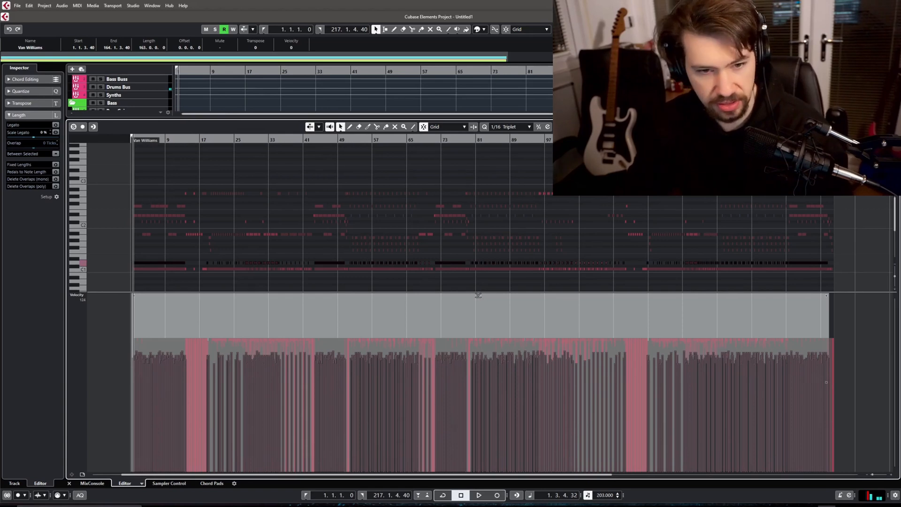
left_click_drag(479, 293, 481, 284)
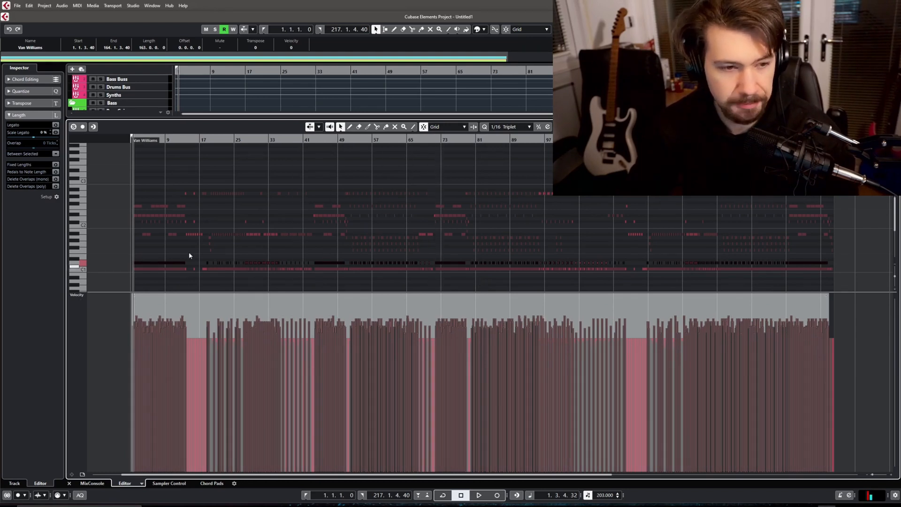
left_click(134, 168)
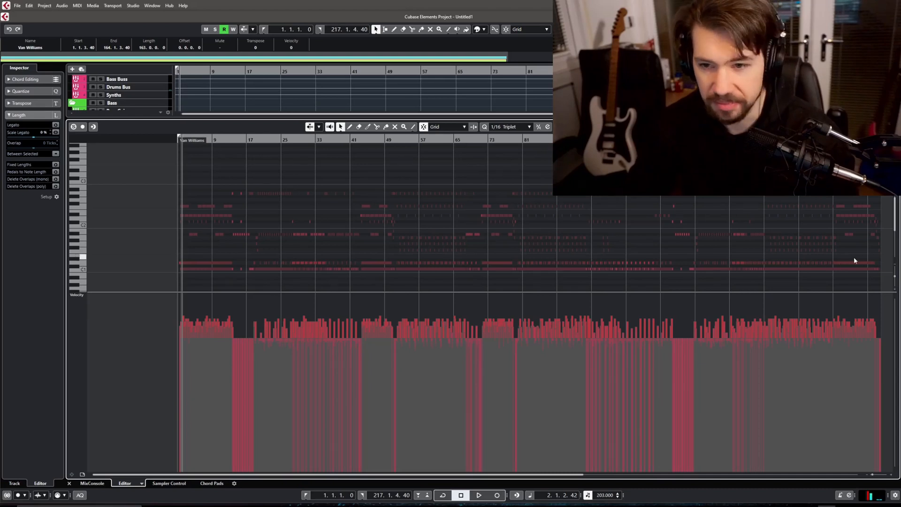
Select all tom notes in the rows between the snare and C2 and apply the random velocity (60 to 100) logical preset.
left_click_drag(885, 249, 226, 241)
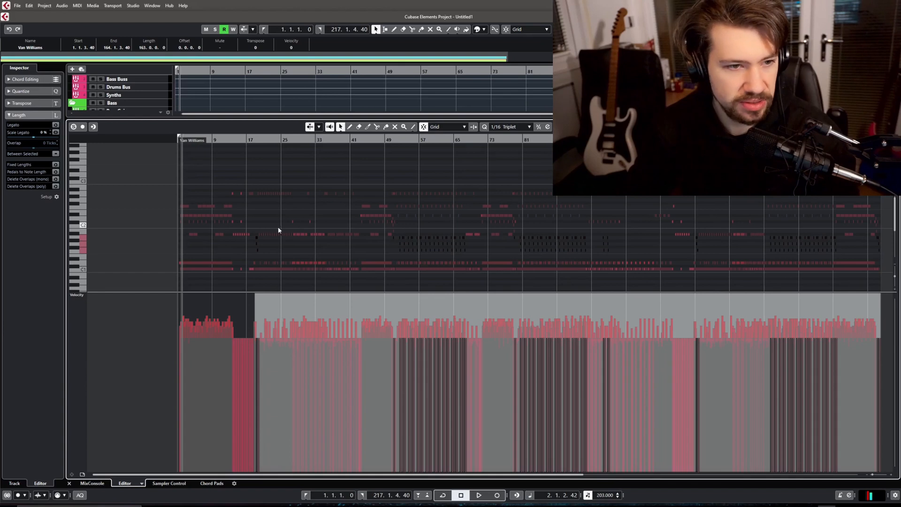
scroll(782, 242, "right", 3)
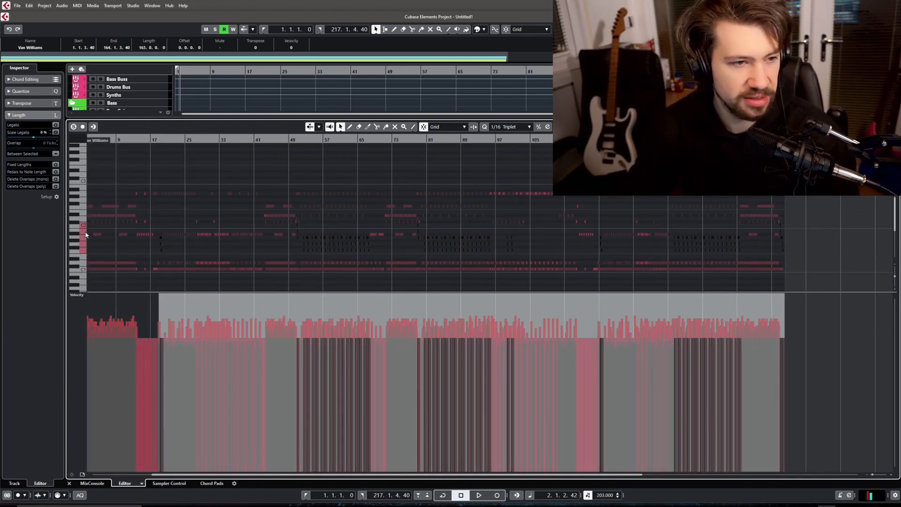
left_click_drag(639, 477, 595, 476)
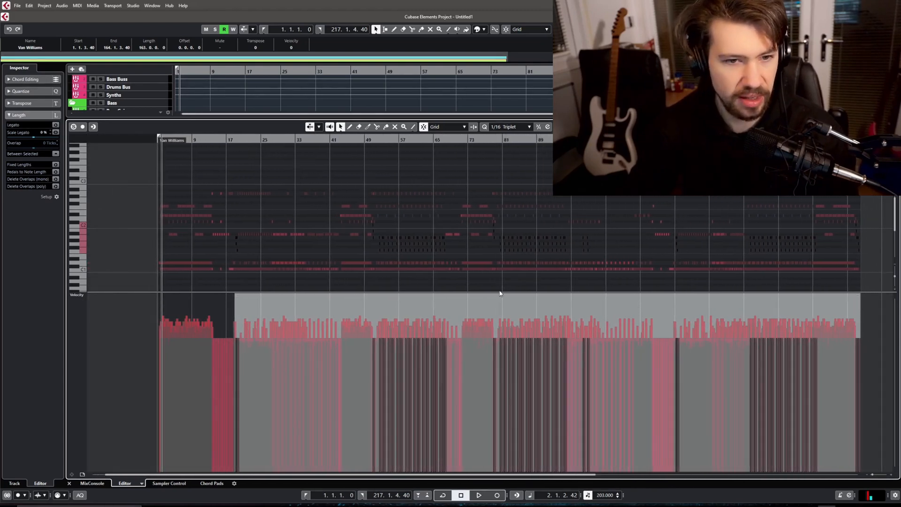
left_click(76, 6)
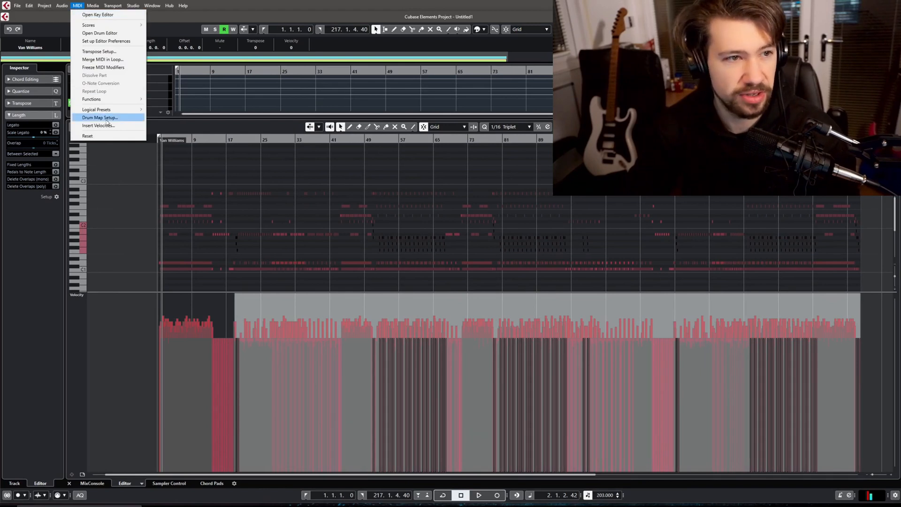
mouse_move(110, 114)
mouse_move(190, 137)
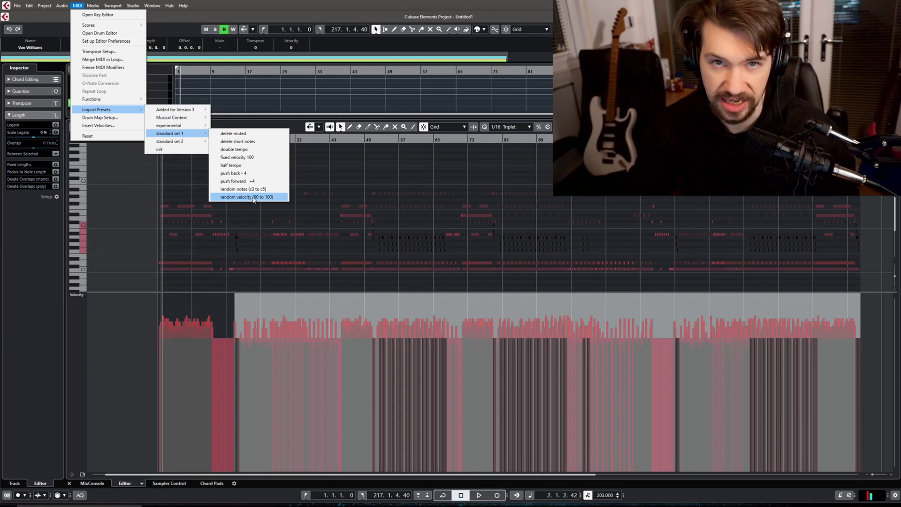
left_click(278, 198)
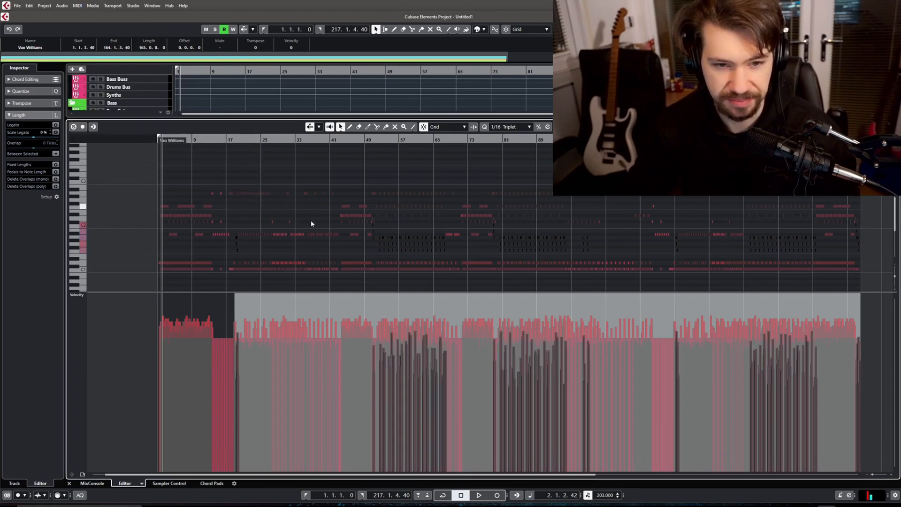
Compress the velocity spread of the selected tom notes, scale their velocities back up and deselect them.
left_click_drag(548, 293, 551, 324)
left_click_drag(857, 382, 851, 412)
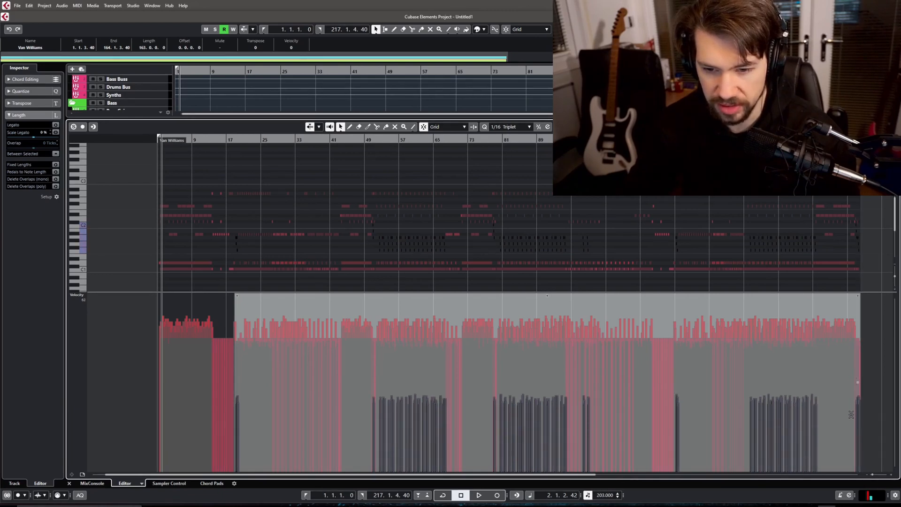
left_click_drag(547, 295, 548, 276)
left_click_drag(857, 382, 856, 396)
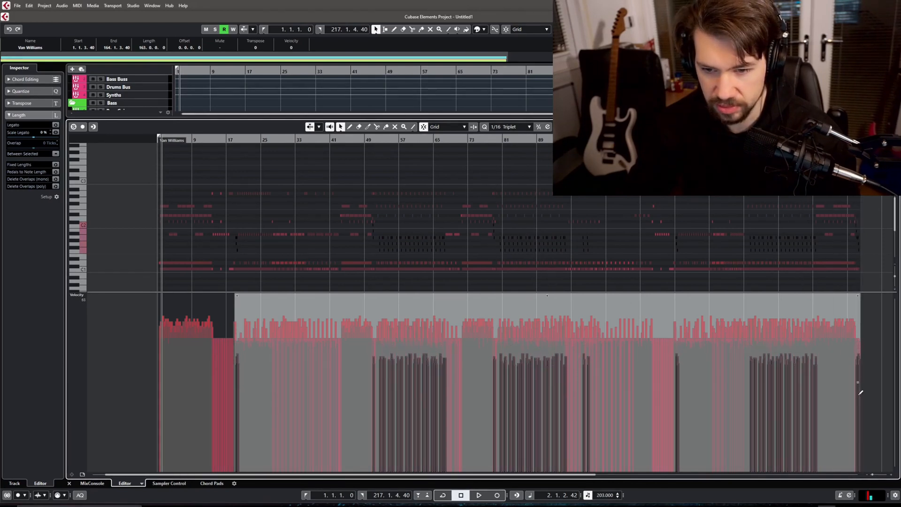
left_click_drag(546, 295, 548, 286)
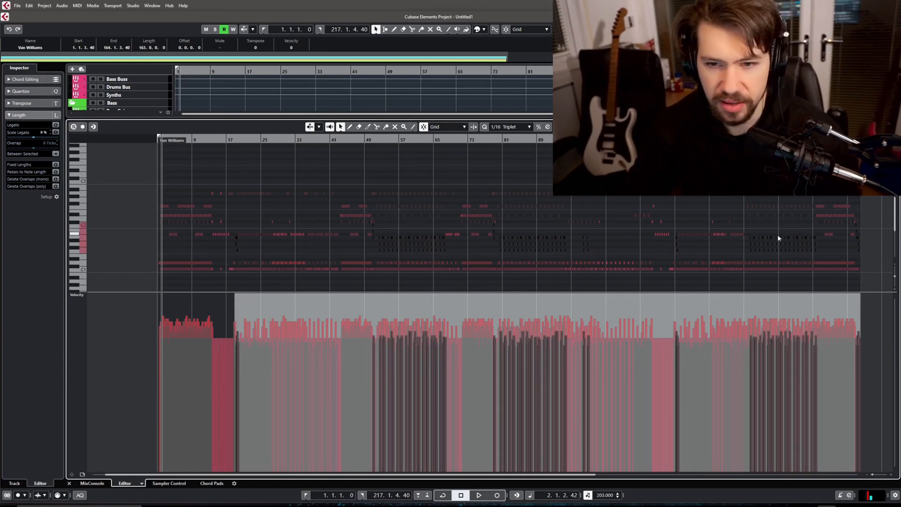
left_click(867, 233)
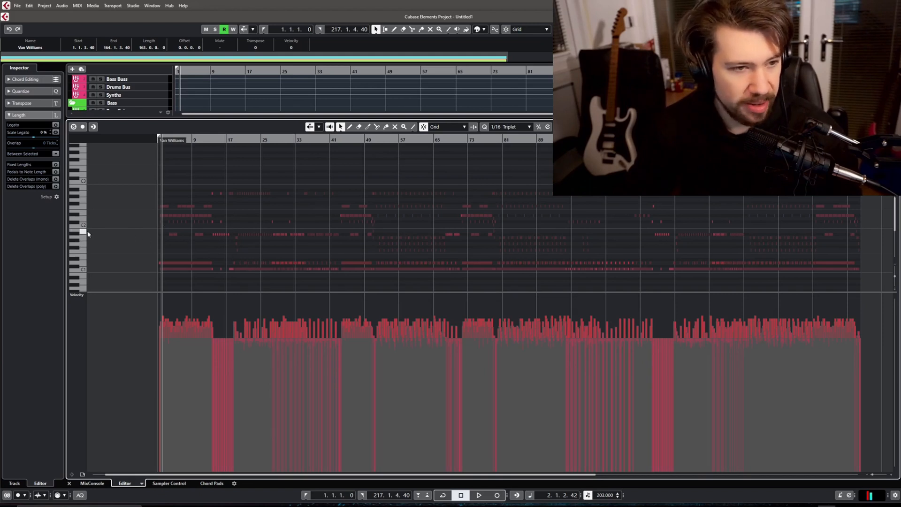
Select every note in the single row just below C2, above the toms, and apply the random velocity (60 to 100) logical preset.
left_click_drag(161, 236, 868, 238)
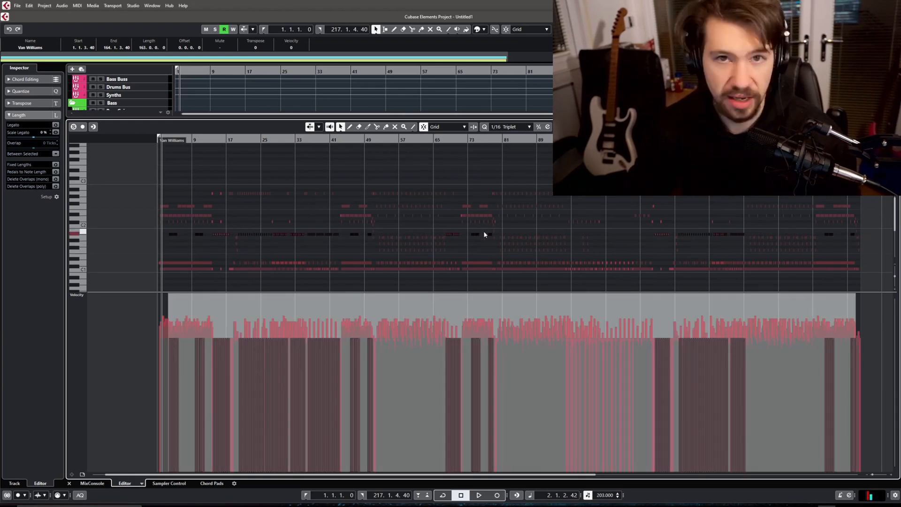
left_click(77, 5)
mouse_move(104, 110)
mouse_move(178, 125)
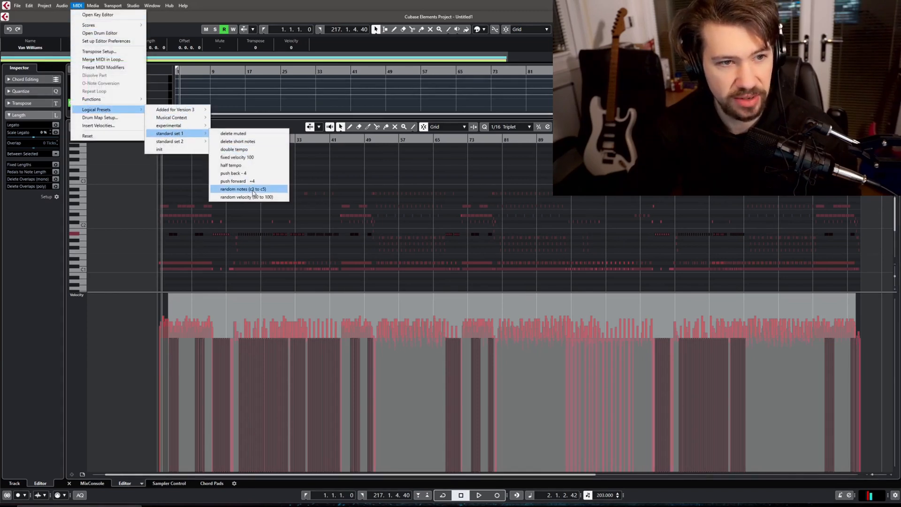
left_click(249, 190)
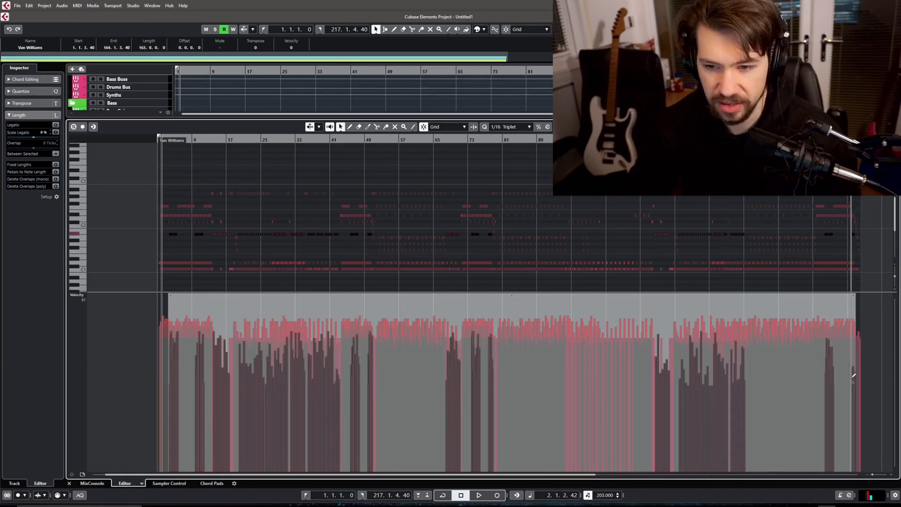
Compress the velocity spread of the selected notes just below C2 and scale their overall velocities back up.
left_click_drag(854, 382, 861, 436)
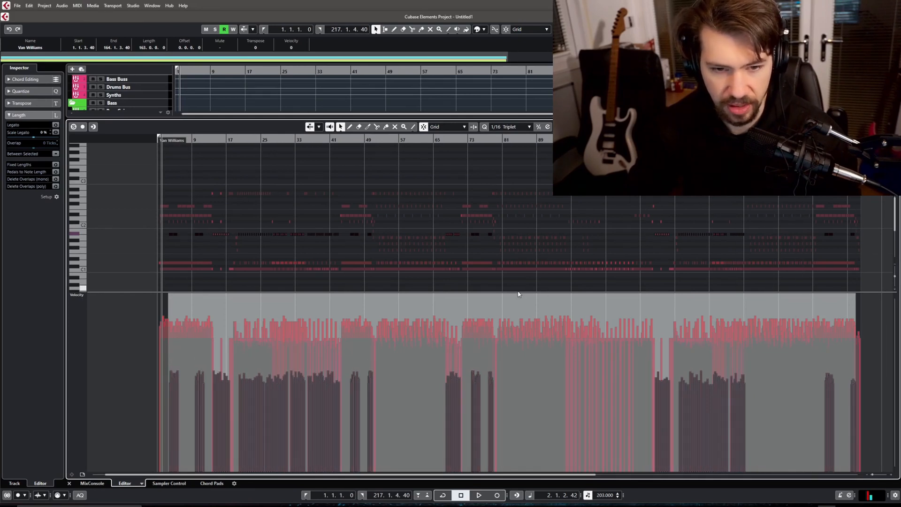
left_click_drag(512, 295, 514, 282)
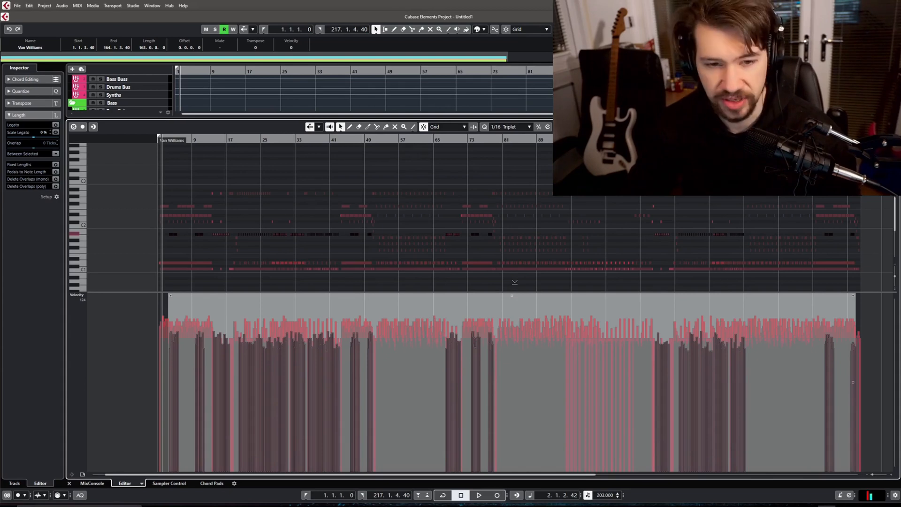
left_click_drag(515, 282, 517, 282)
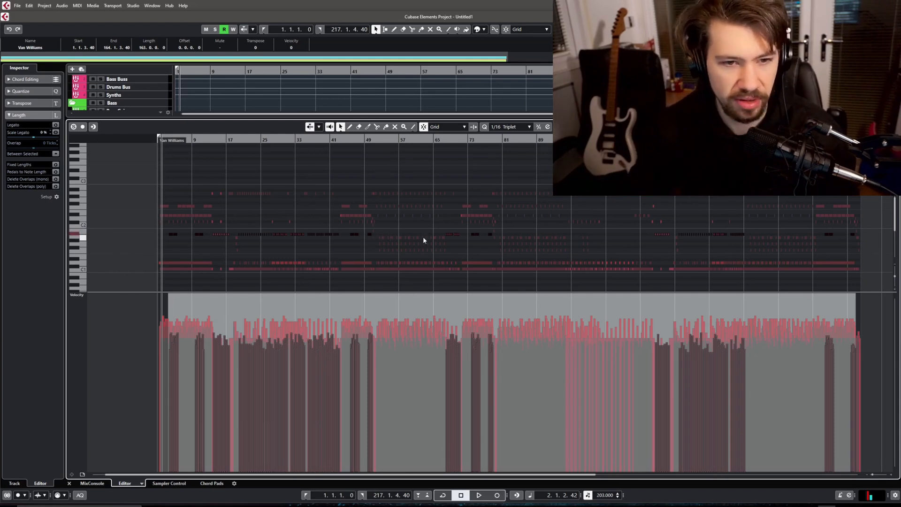
Select all remaining notes in the rows from C2 upwards and apply the random velocity (60 to 100) logical preset.
left_click_drag(863, 221, 143, 169)
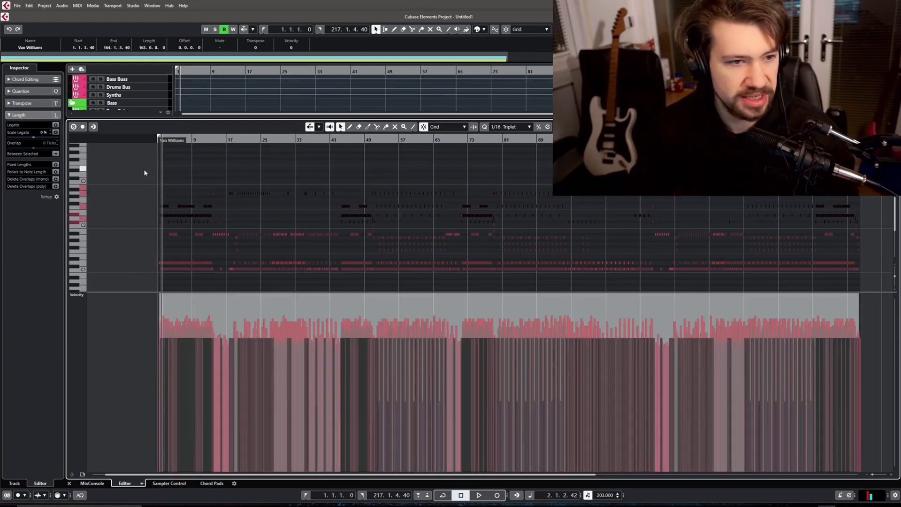
left_click(77, 6)
mouse_move(118, 109)
mouse_move(184, 138)
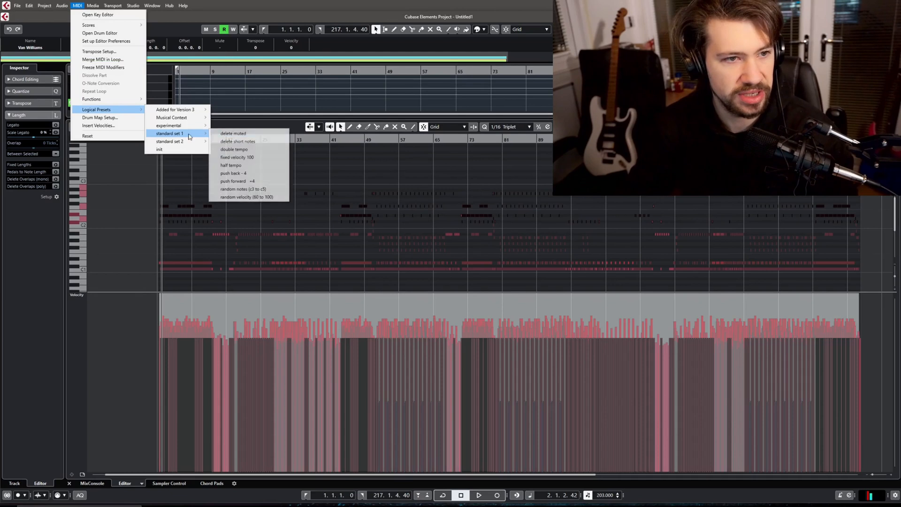
left_click(246, 197)
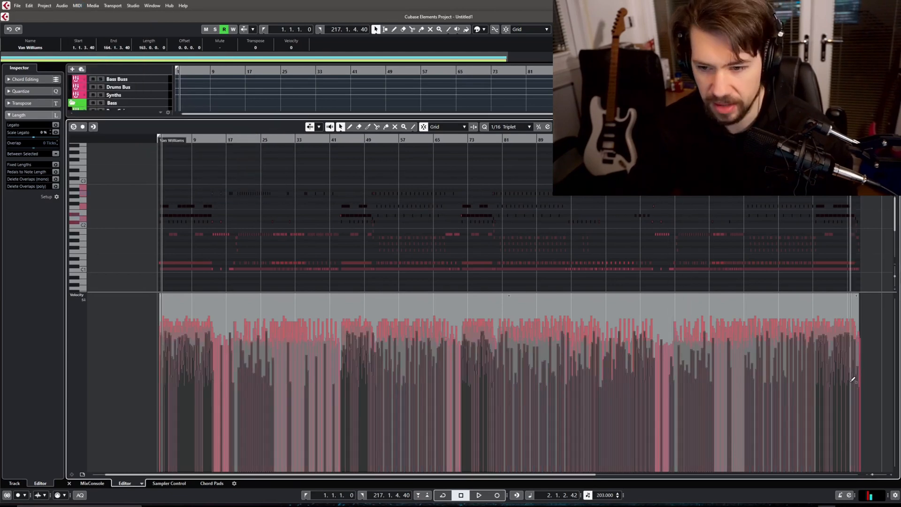
Compress the velocity spread of the selected upper-row notes and scale their overall velocities back up.
left_click_drag(856, 382, 858, 417)
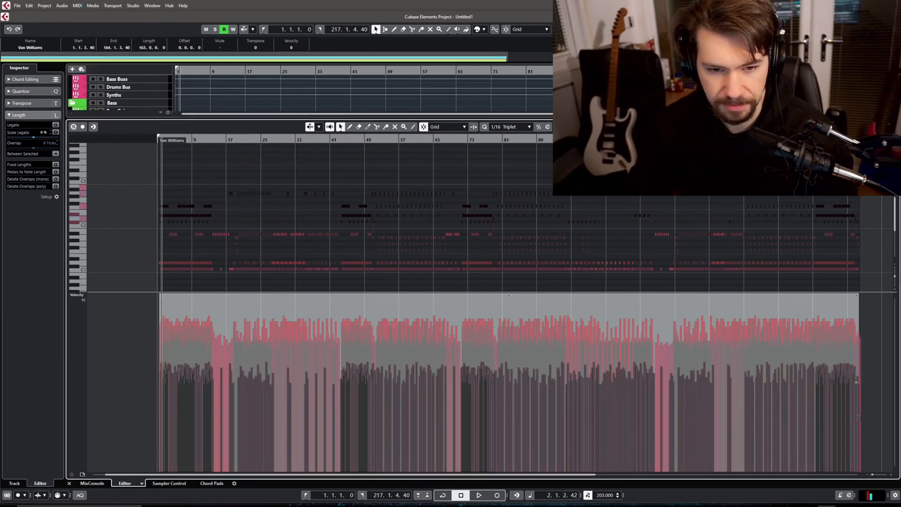
left_click_drag(509, 295, 509, 286)
left_click_drag(856, 385, 856, 414)
left_click_drag(509, 296, 508, 286)
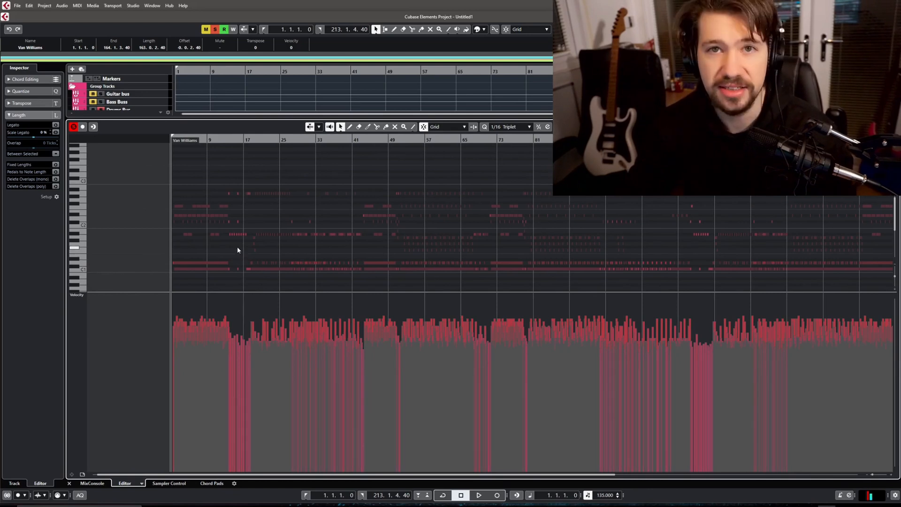
Play back the drum part from the beginning through the first sections and give the note area slightly more height.
key("space")
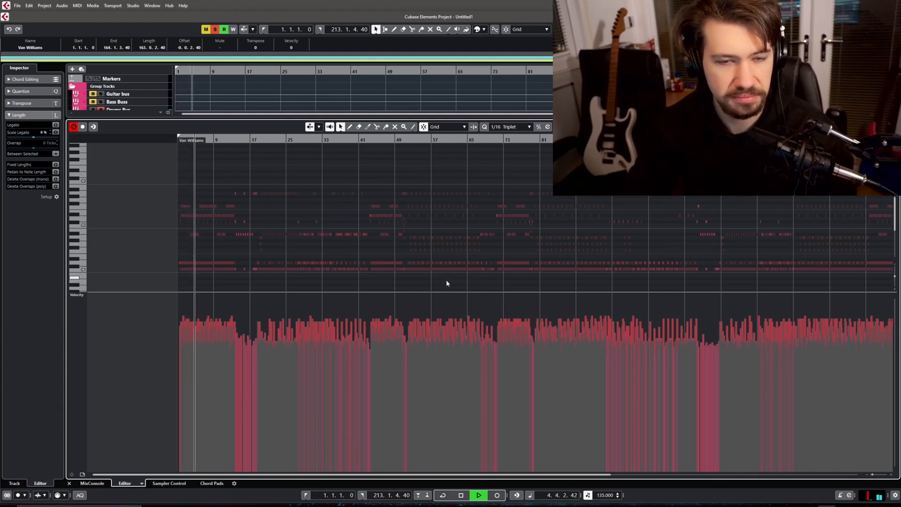
mouse_move(452, 292)
left_mouse_down()
mouse_move(445, 386)
mouse_move(466, 301)
left_mouse_up()
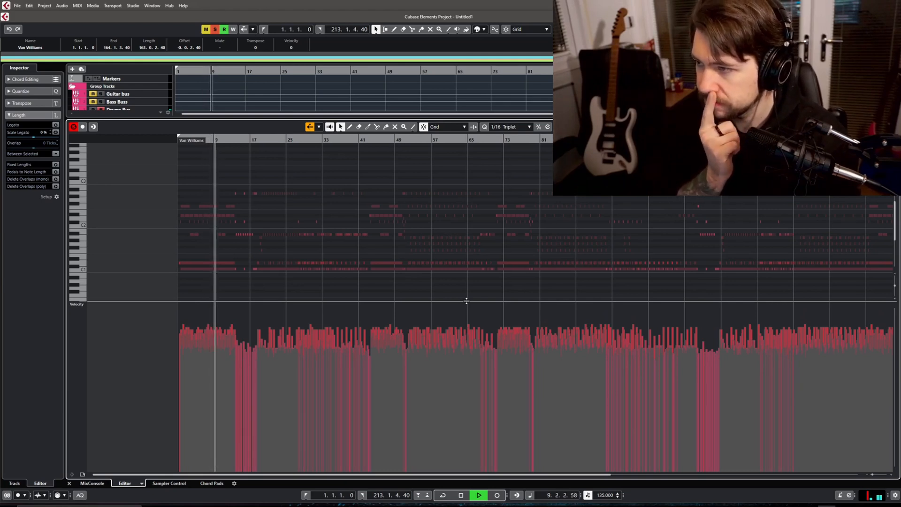
key("space")
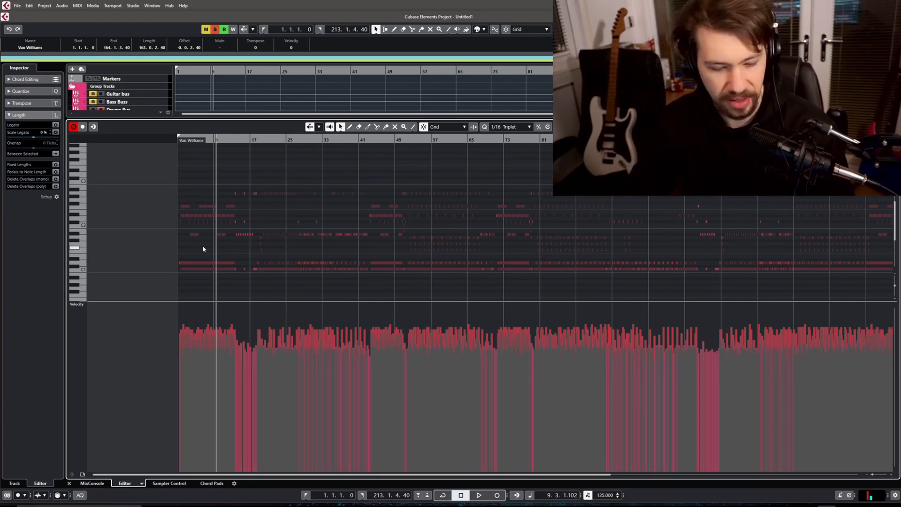
key("space")
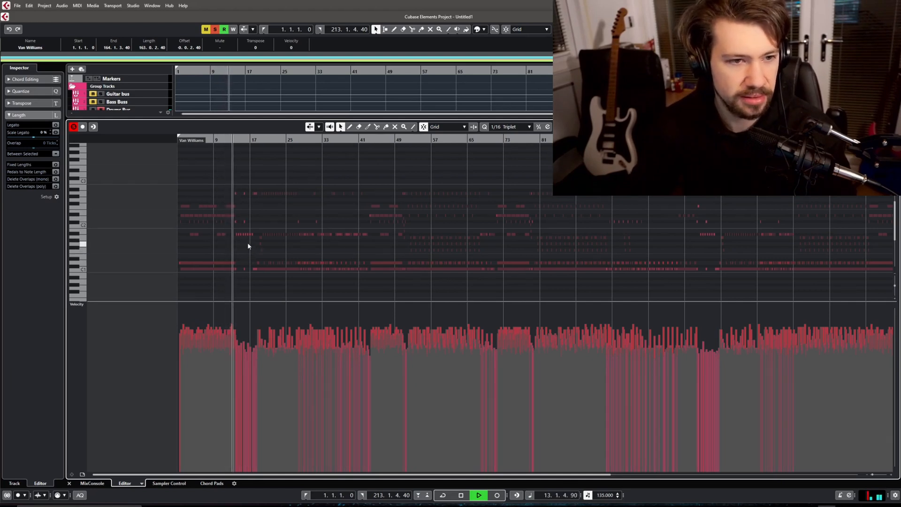
key("space")
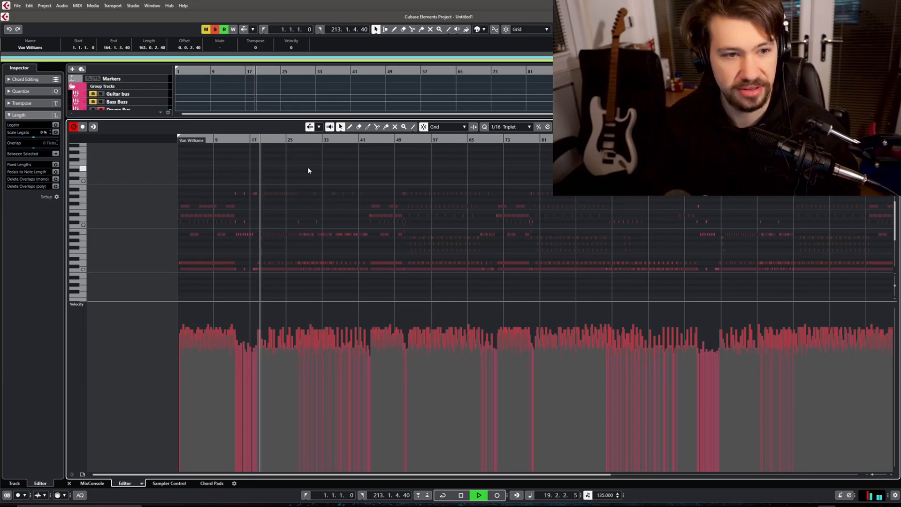
Examine the velocities of the fill in bar 18 and listen to it and the continuous kick section up to bar 27.
left_click_drag(253, 140, 416, 235)
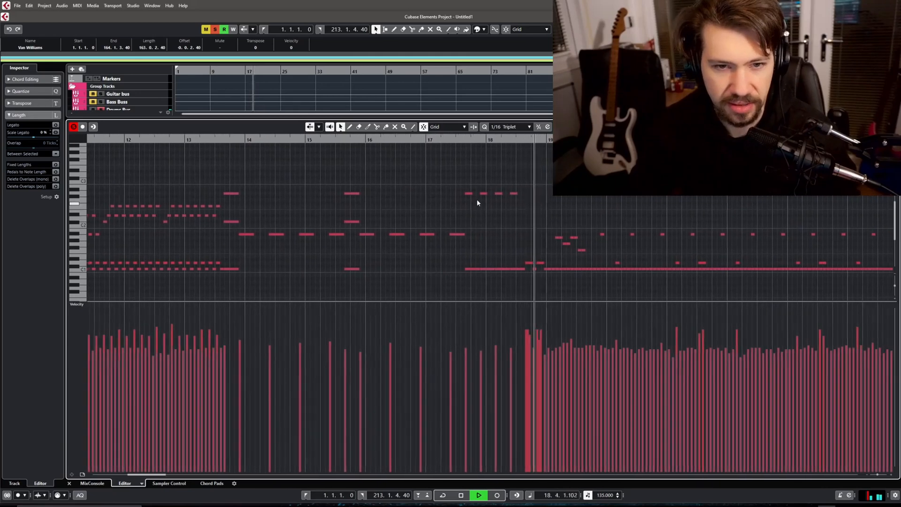
key("space")
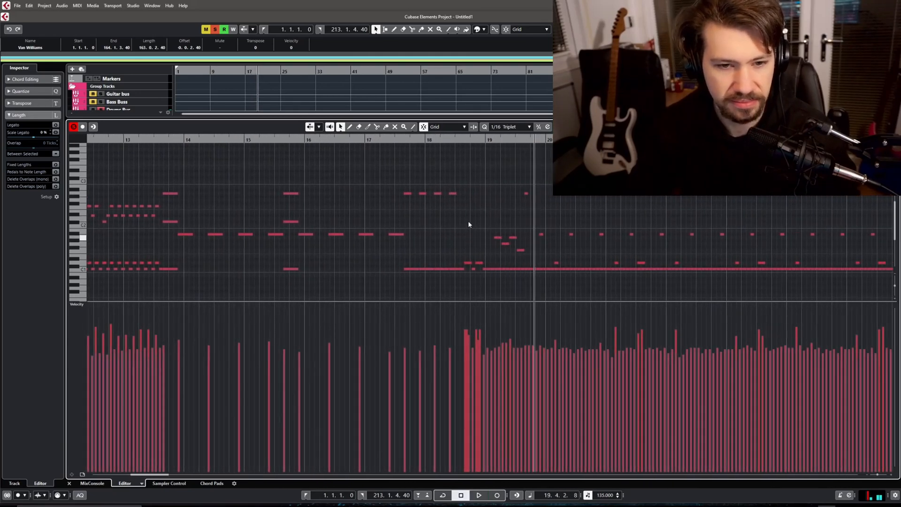
left_click_drag(463, 153, 460, 153)
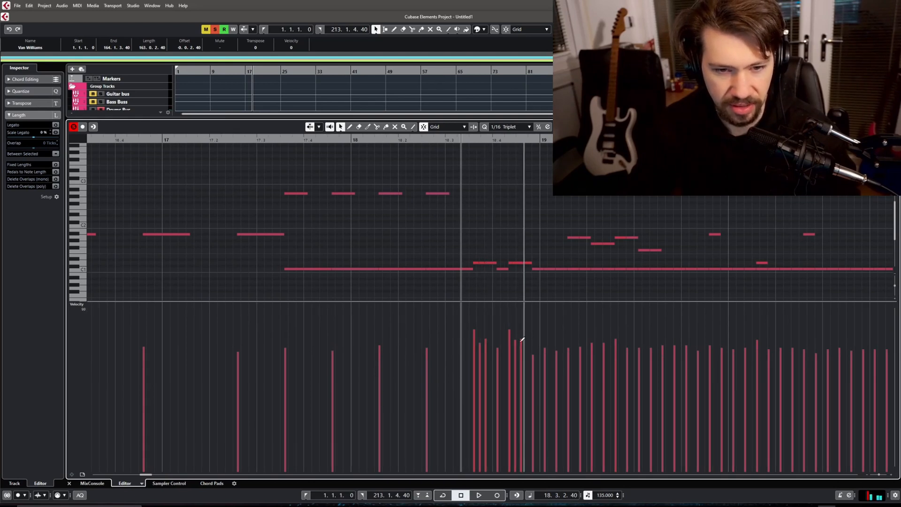
key("space")
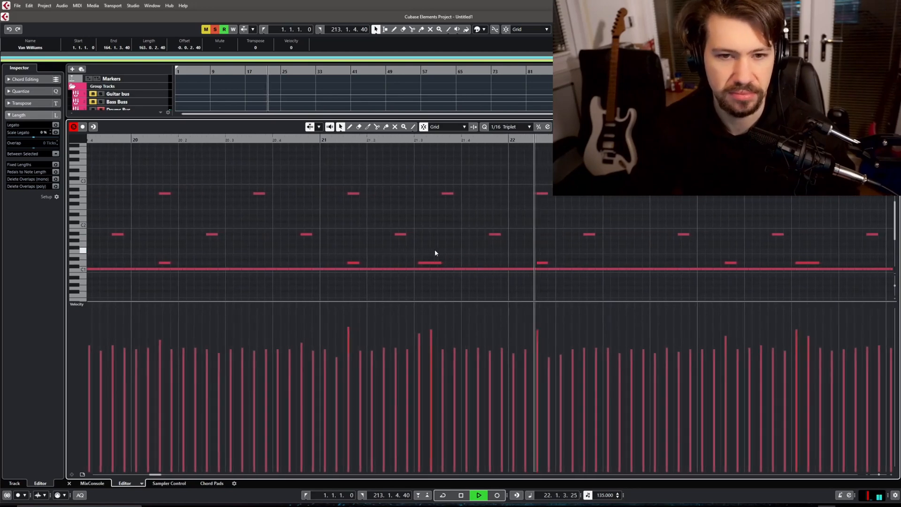
scroll(594, 286, "down", 2)
scroll(593, 284, "down", 2)
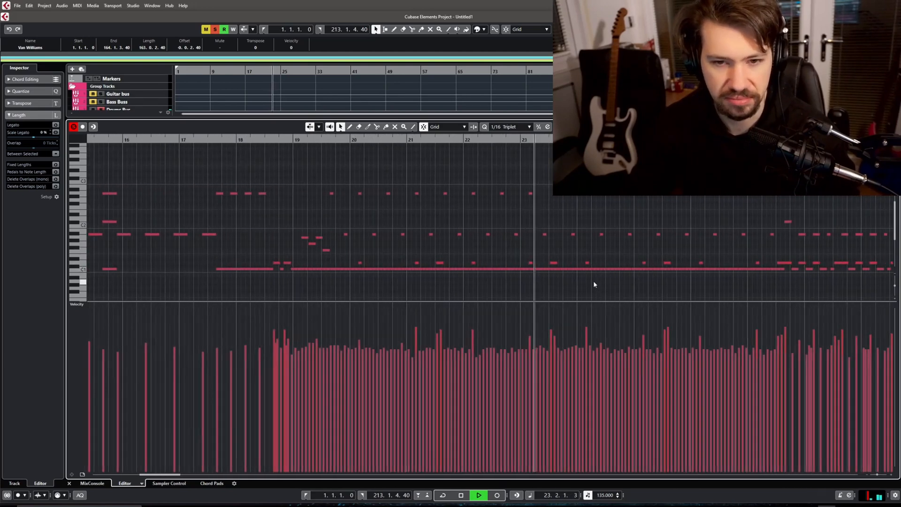
right_click(636, 292)
left_click(637, 291)
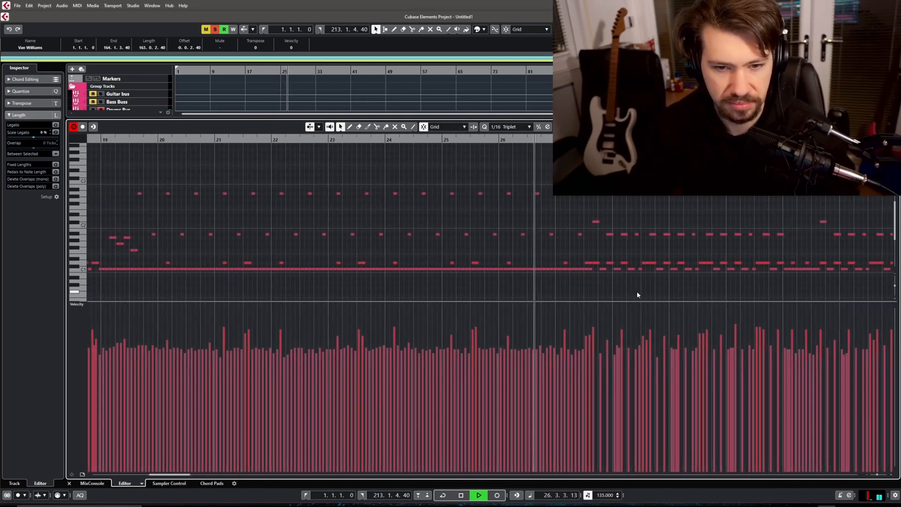
key("space")
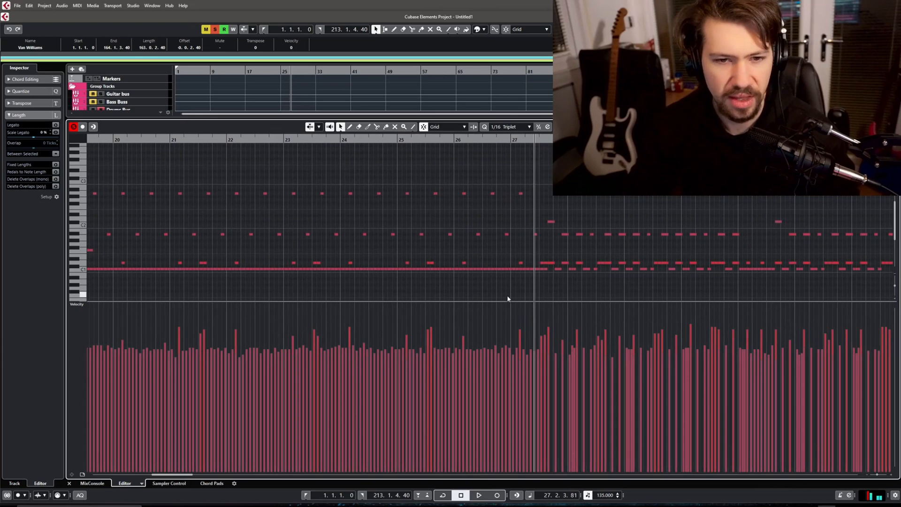
scroll(508, 298, "down", 4)
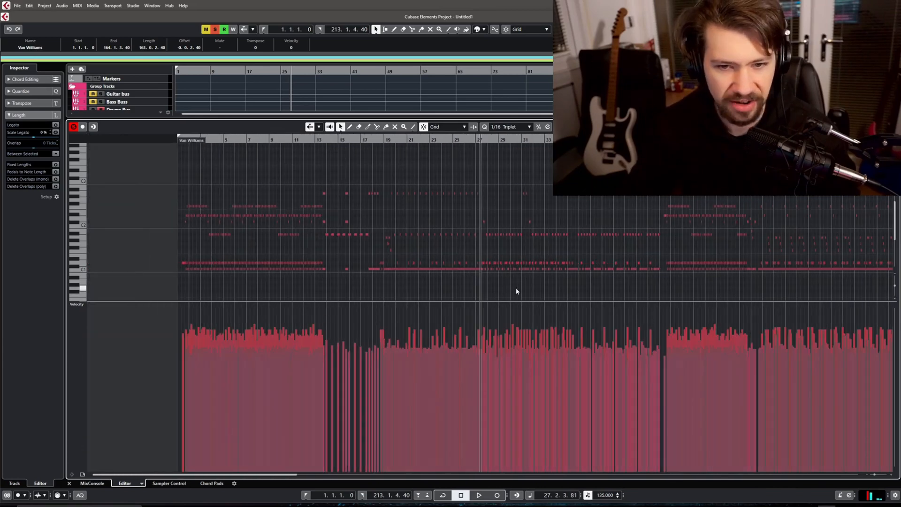
scroll(516, 291, "down", 4)
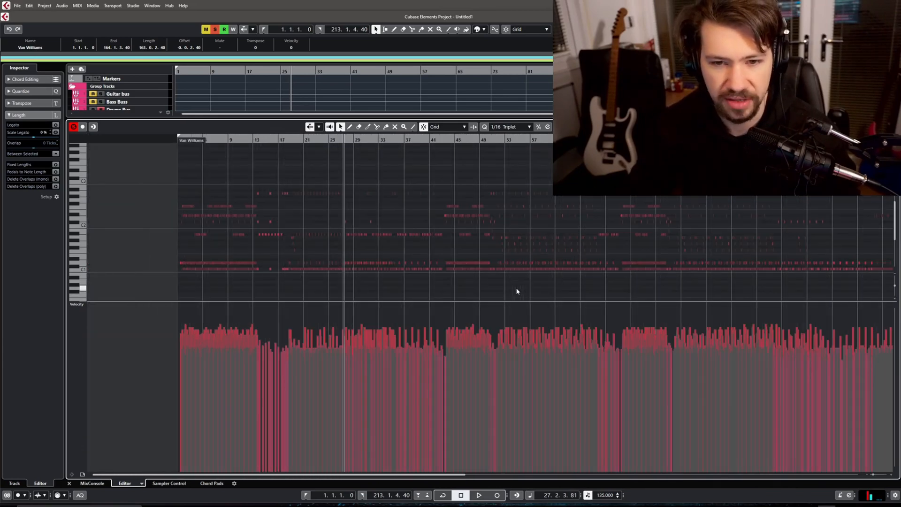
Select every kick note in the C1 row across the whole part and scale their velocities up.
left_click_drag(875, 270, 171, 276)
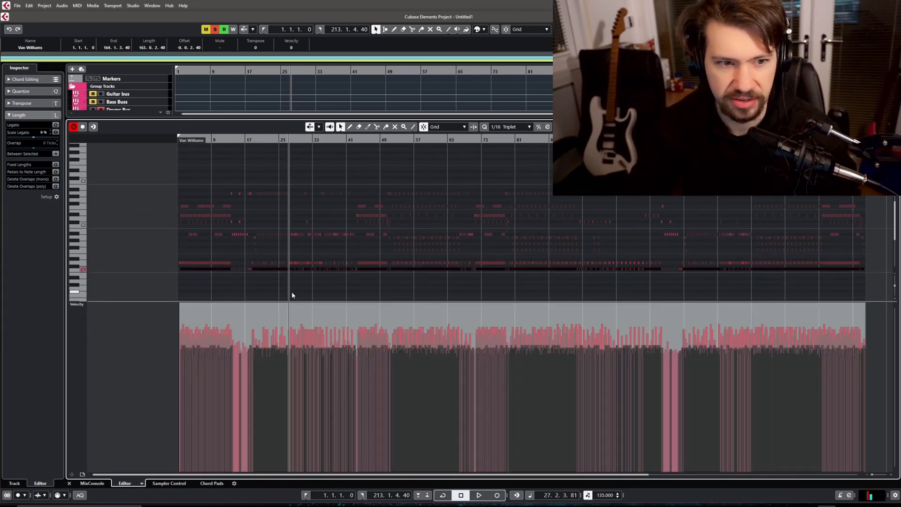
scroll(290, 292, "up", 8)
left_click_drag(305, 288, 577, 290)
scroll(521, 297, "up", 3)
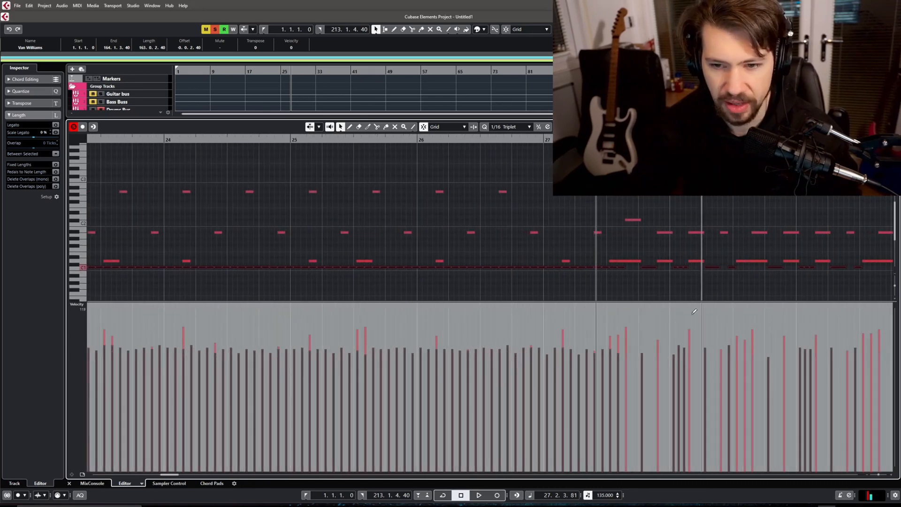
left_click_drag(576, 306, 576, 299)
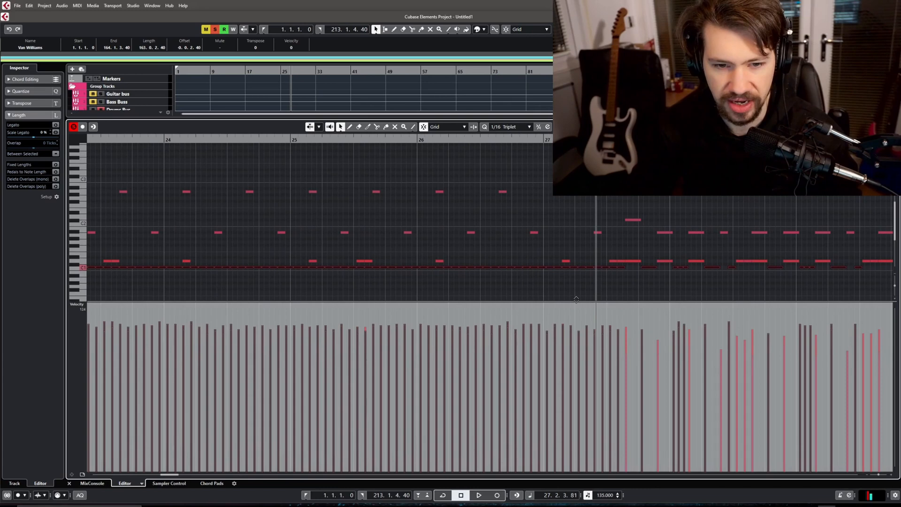
Listen to the raised kick velocities from bar 27 to bar 35 and clear the note selection.
key("space")
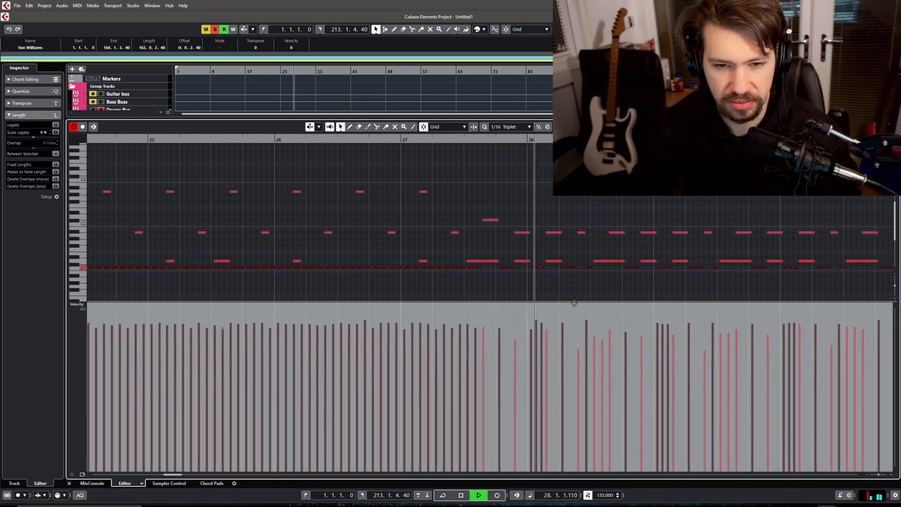
key("space")
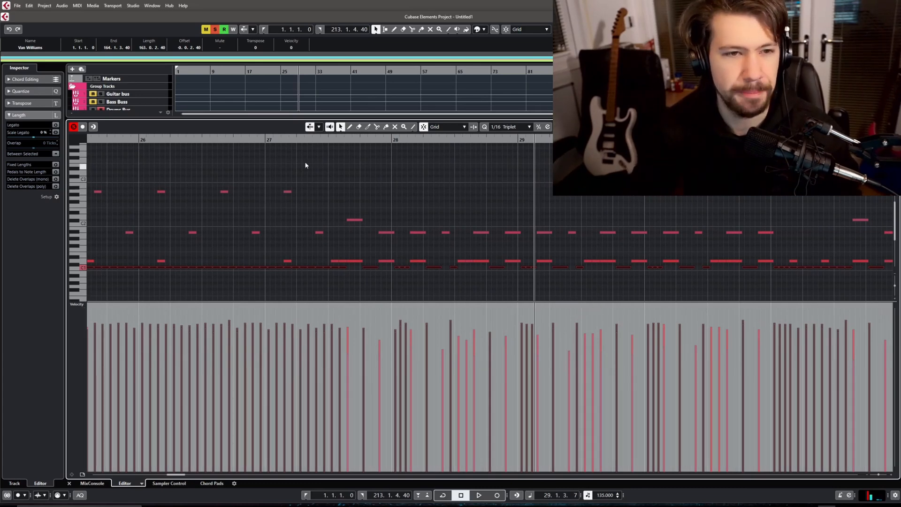
key("space")
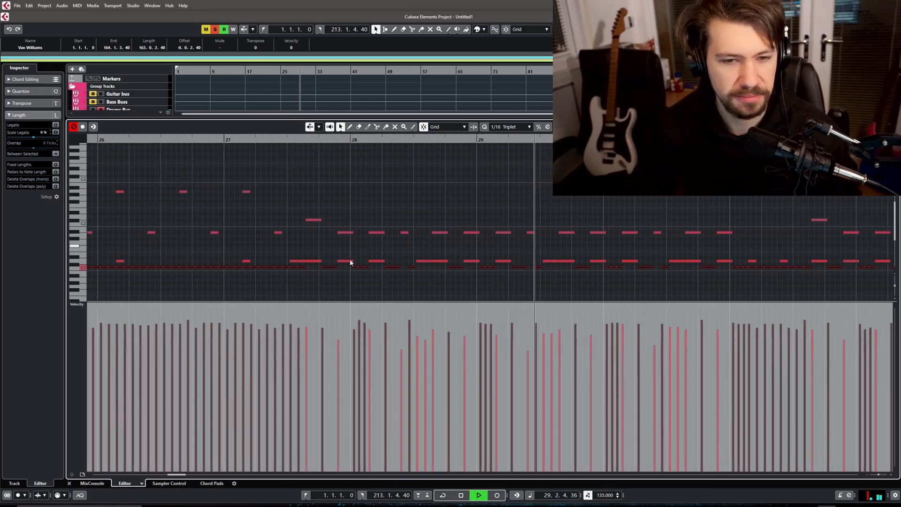
left_click(418, 283)
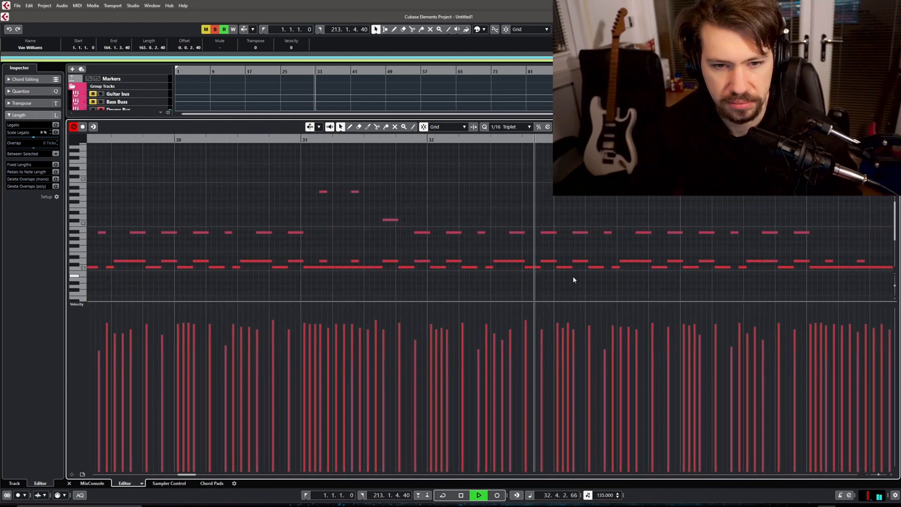
key("space")
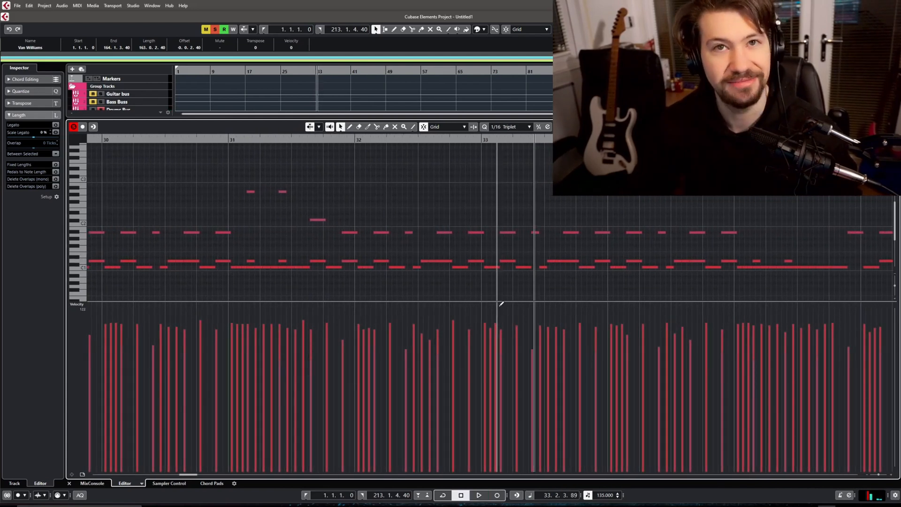
key("space")
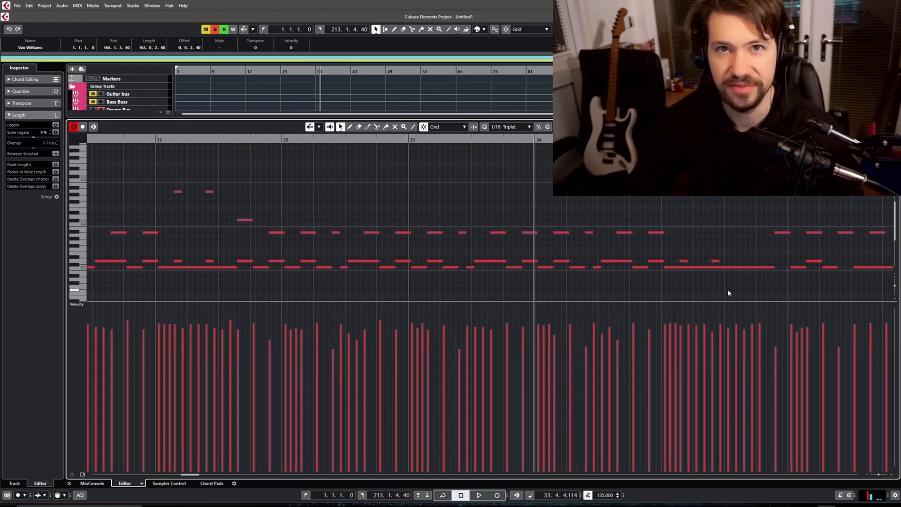
key("space")
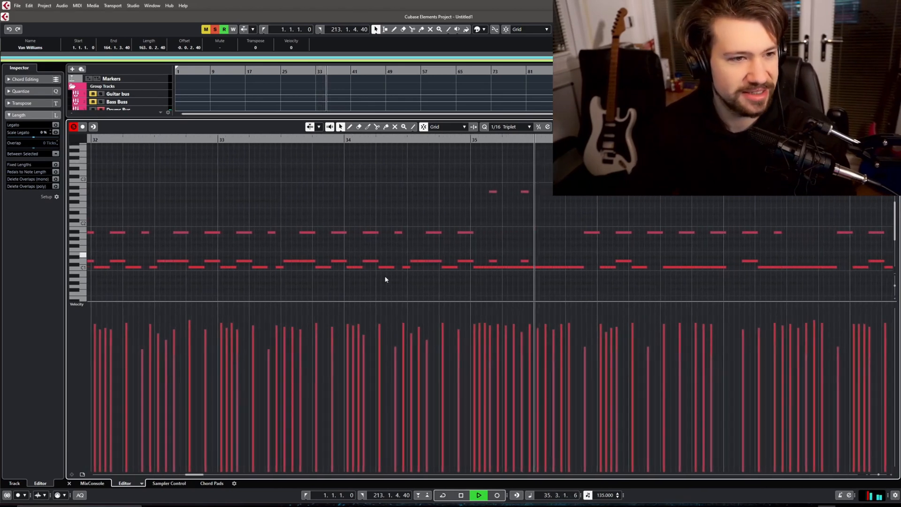
Listen to passages of the drum part further on, up to the continuous kick section at bar 56.
scroll(613, 252, "down", 4)
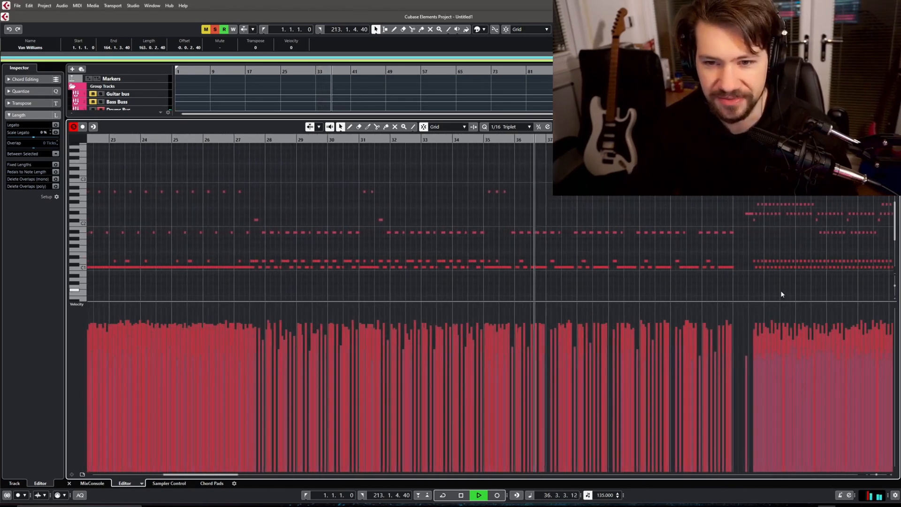
left_click(719, 198)
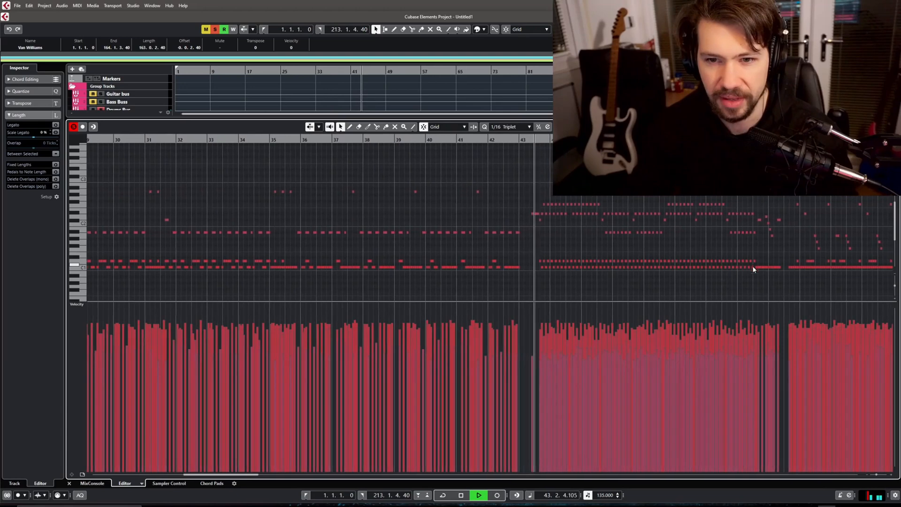
left_click(754, 265)
left_click(668, 282)
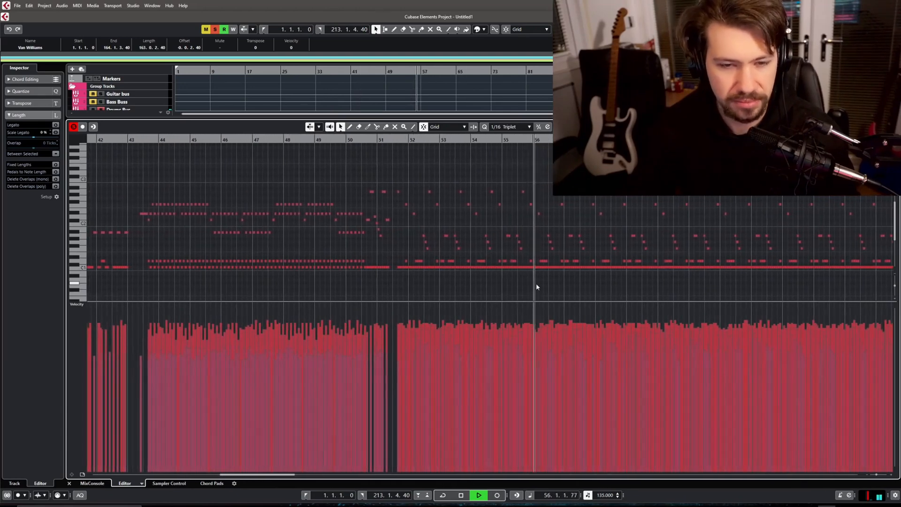
key("space")
Select the short groups of snare notes in bars 52 to 67, leaving out the single hits, and scale their velocities down.
scroll(495, 275, "up", 4)
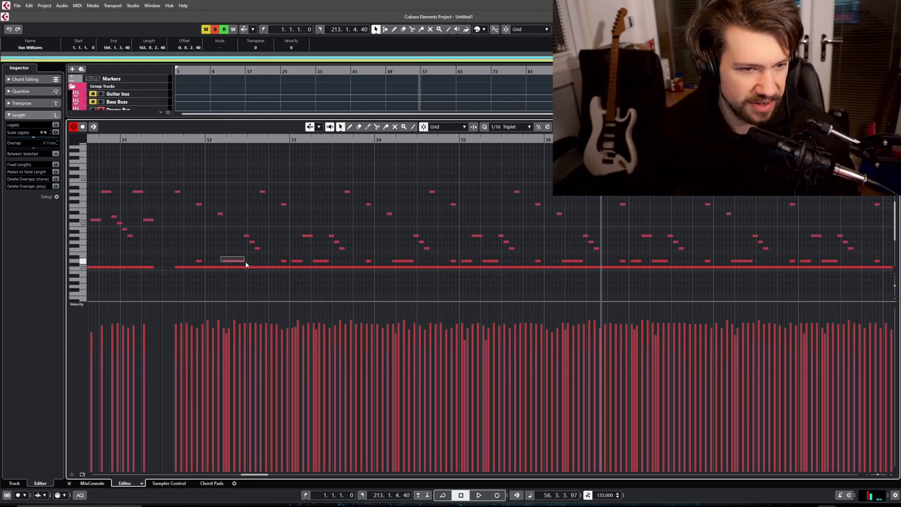
left_click_drag(245, 262, 246, 263)
left_click_drag(328, 264, 329, 264)
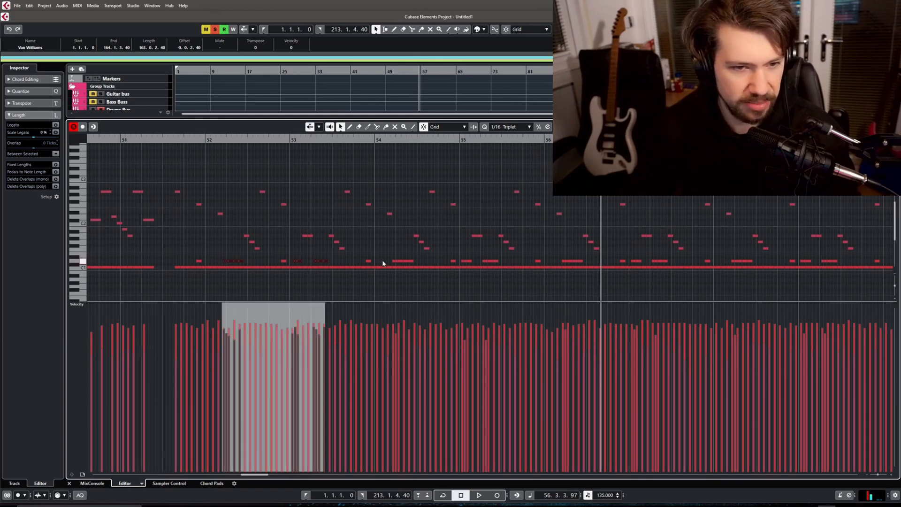
left_click_drag(402, 262, 416, 265)
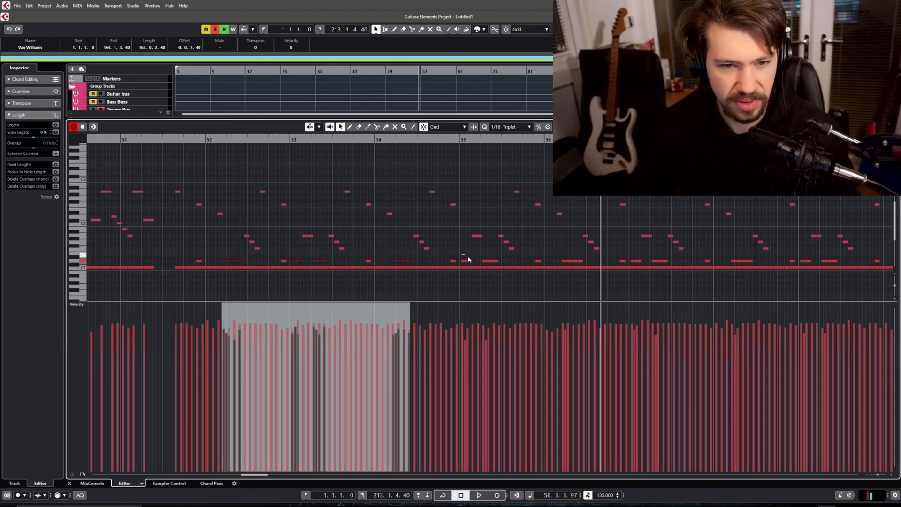
left_click_drag(501, 265, 501, 264)
left_click_drag(579, 266, 580, 265)
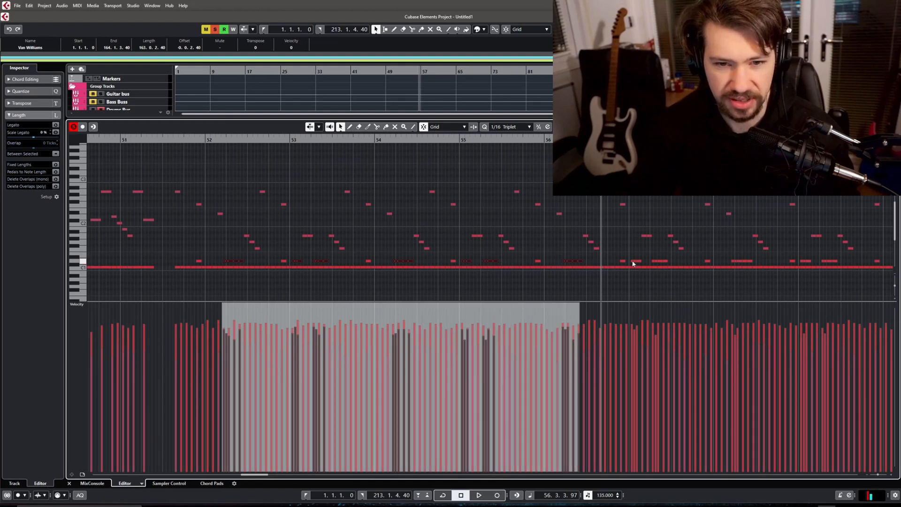
left_click_drag(670, 264, 672, 267)
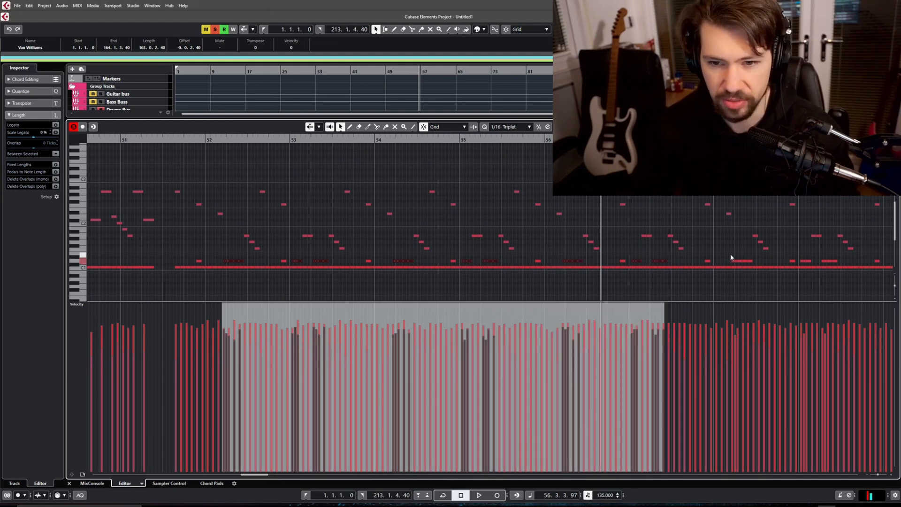
left_click_drag(755, 263, 756, 264)
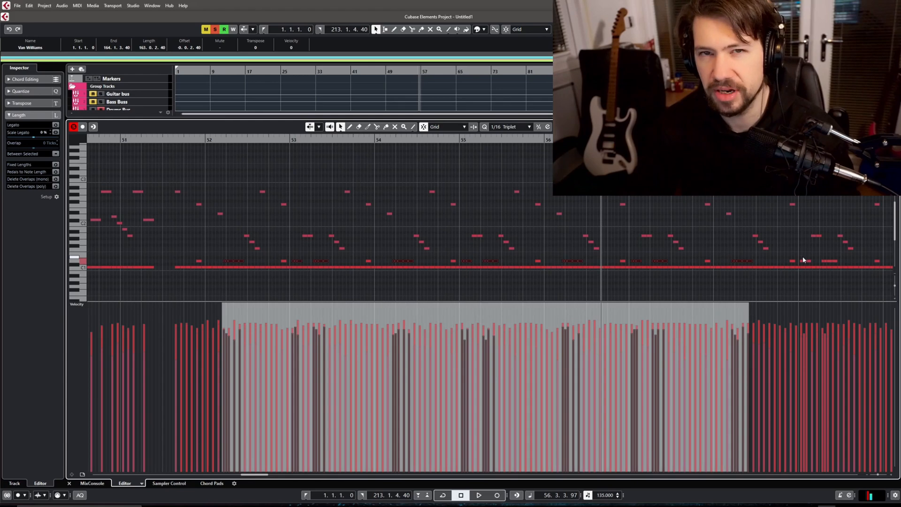
left_click_drag(837, 266, 838, 266)
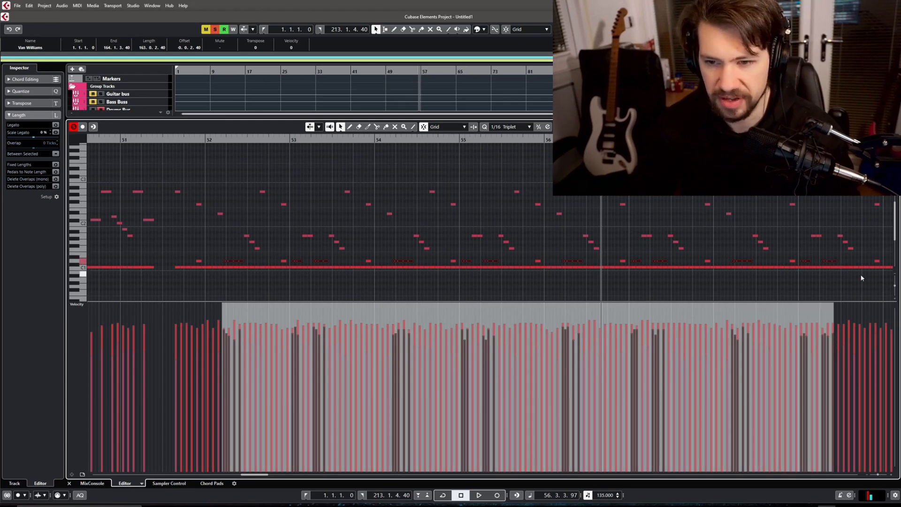
scroll(832, 282, "down", 4)
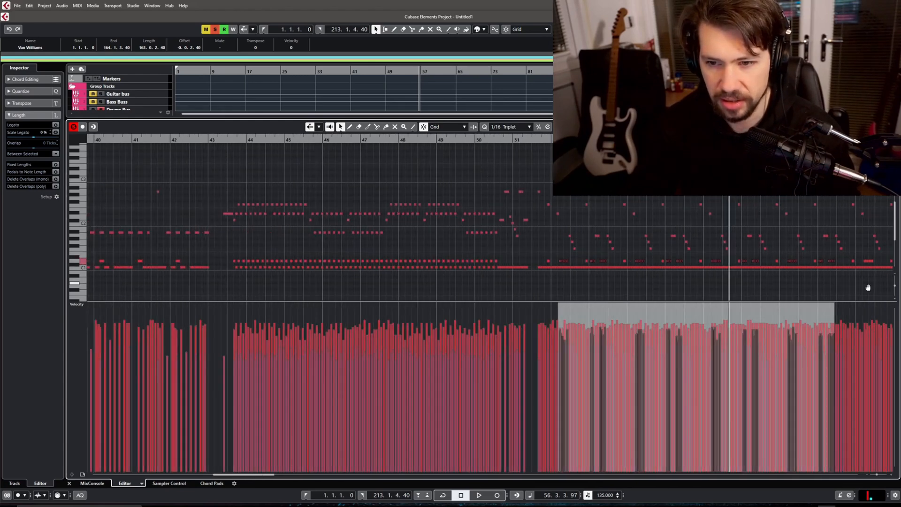
scroll(869, 285, "right", 5)
left_click_drag(442, 258, 495, 264)
left_click_drag(519, 257, 571, 263)
left_click_drag(595, 258, 609, 263)
left_click_drag(627, 258, 647, 263)
left_click_drag(672, 257, 685, 264)
left_click_drag(703, 258, 724, 263)
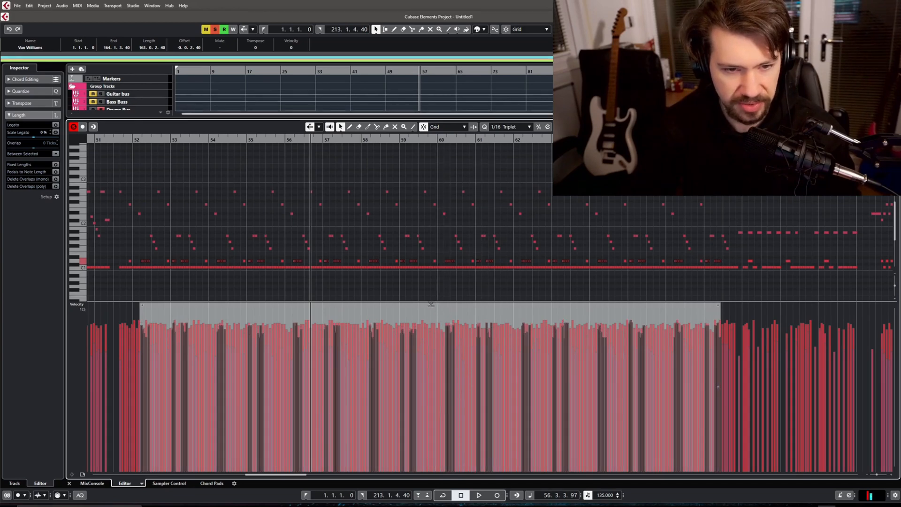
left_click_drag(430, 303, 434, 310)
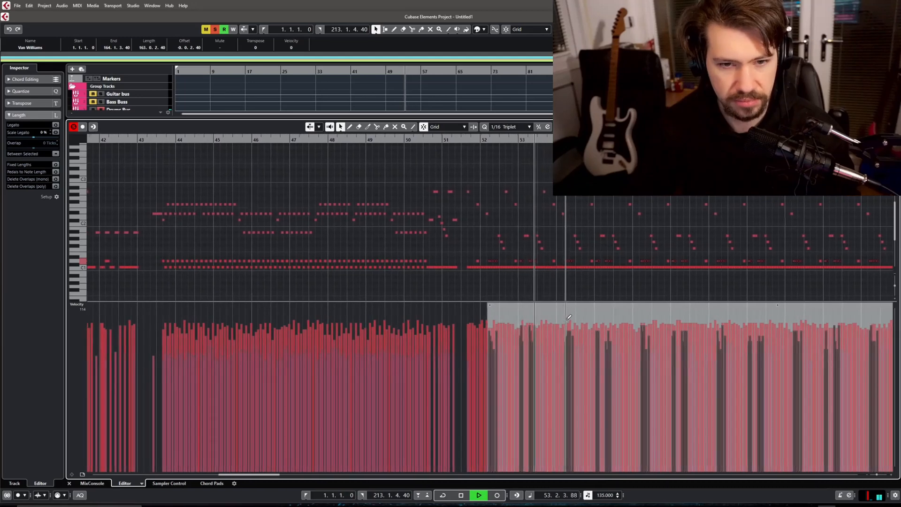
Listen to the softened snare groups from bar 53 onwards, through to the following section at bar 69.
key("space")
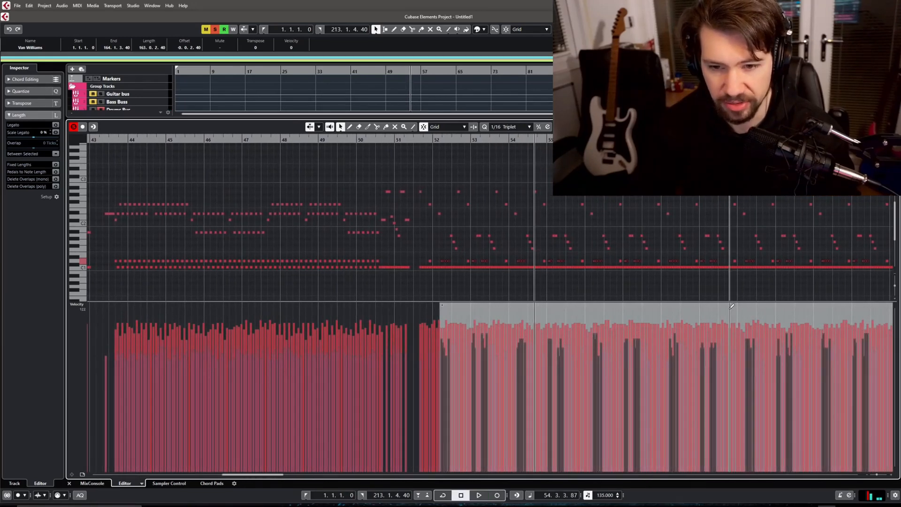
key("space")
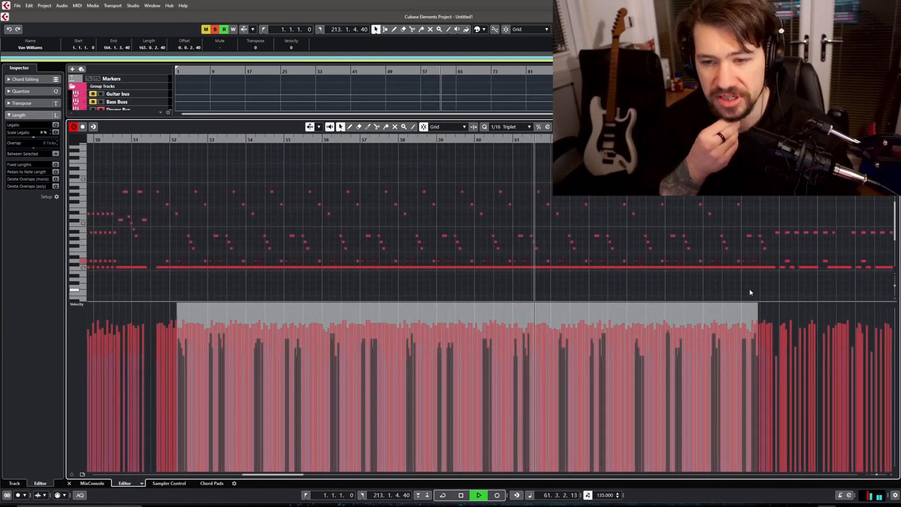
key("space")
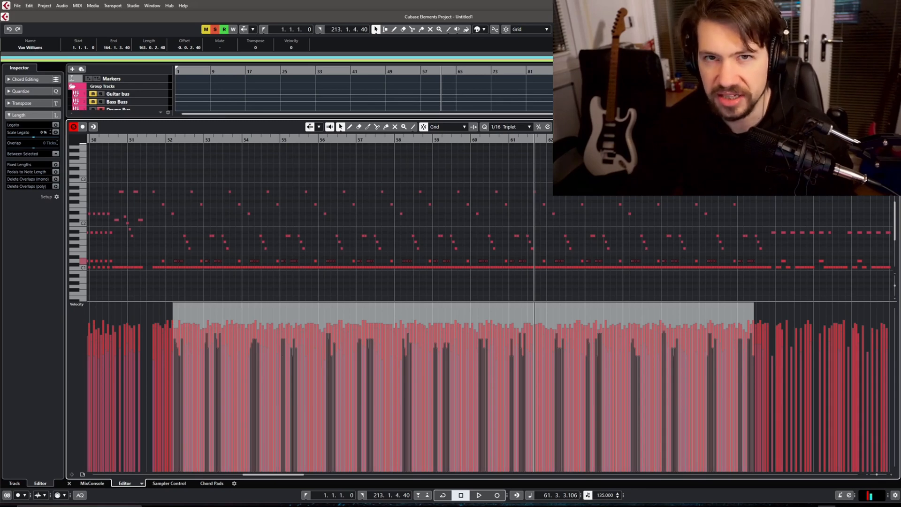
key("space")
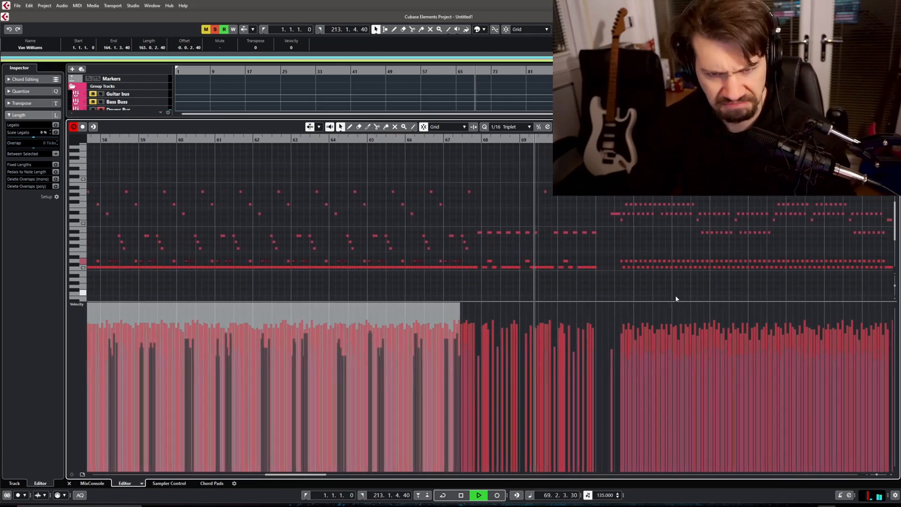
Select the snare notes in bars 68 to 70, raise their velocities, and listen to the section up to bar 72.
key("space")
left_click_drag(458, 256, 552, 265)
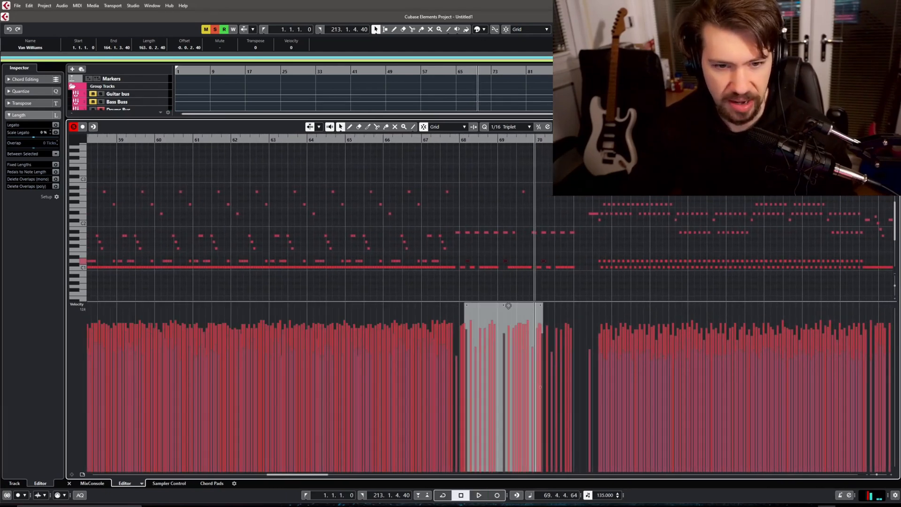
key("space")
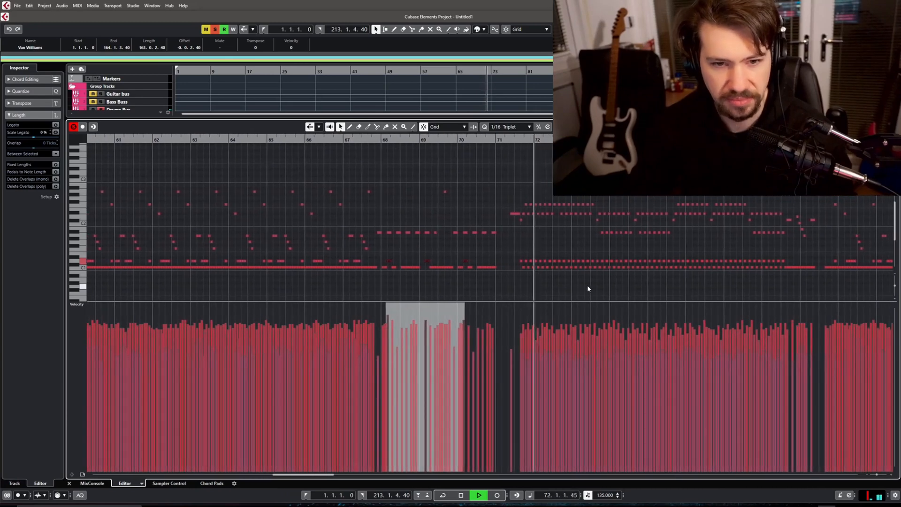
key("space")
Listen to the cymbal and kick passage around bars 111 to 113.
left_click_drag(830, 294, 470, 297)
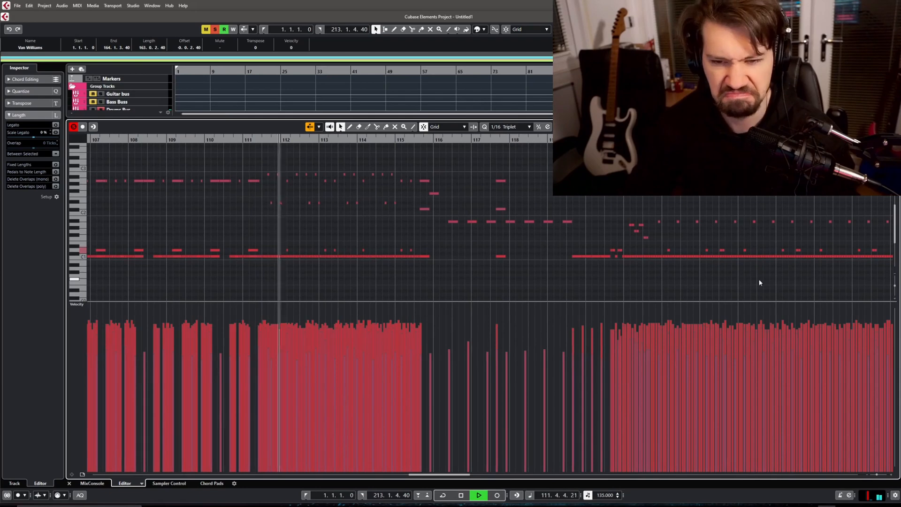
left_click_drag(761, 280, 690, 284)
key("space")
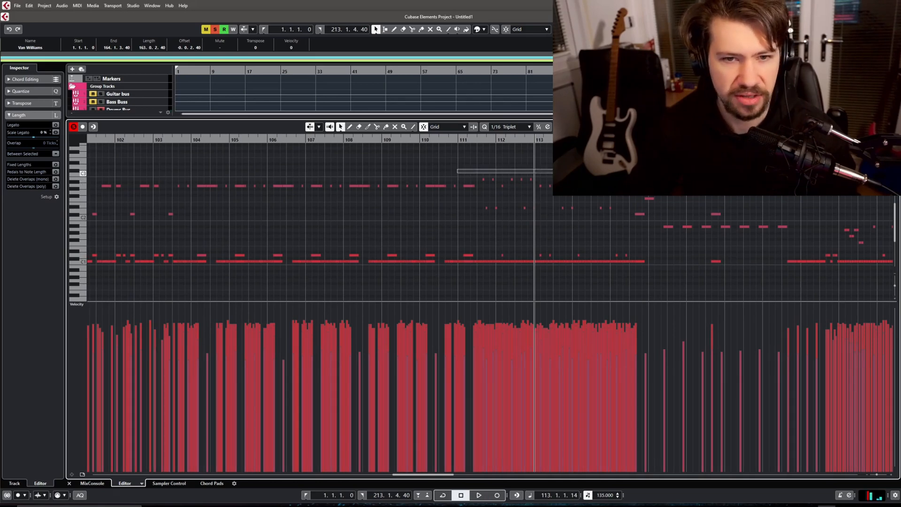
Select the cymbal notes in the row just below C3 in bars 111 to 114 and compare their velocities with the whole part.
left_click_drag(610, 180, 615, 180)
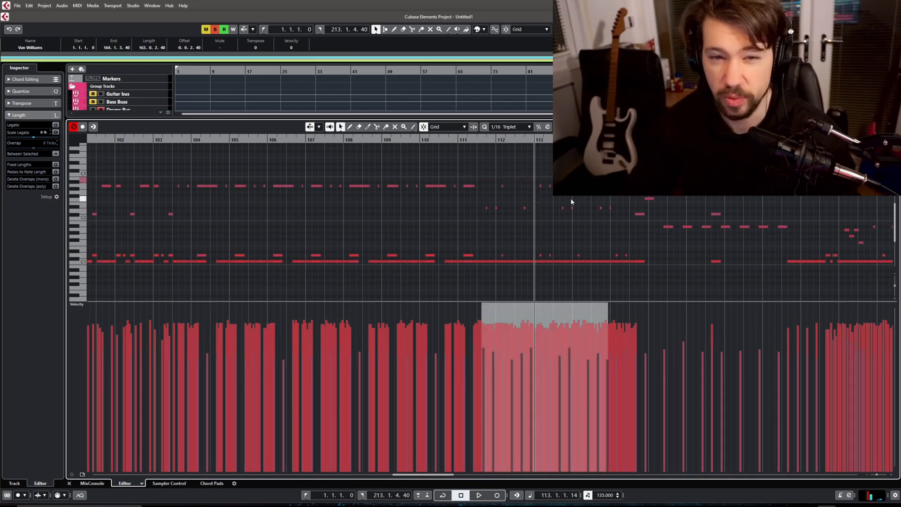
scroll(576, 202, "down", 10)
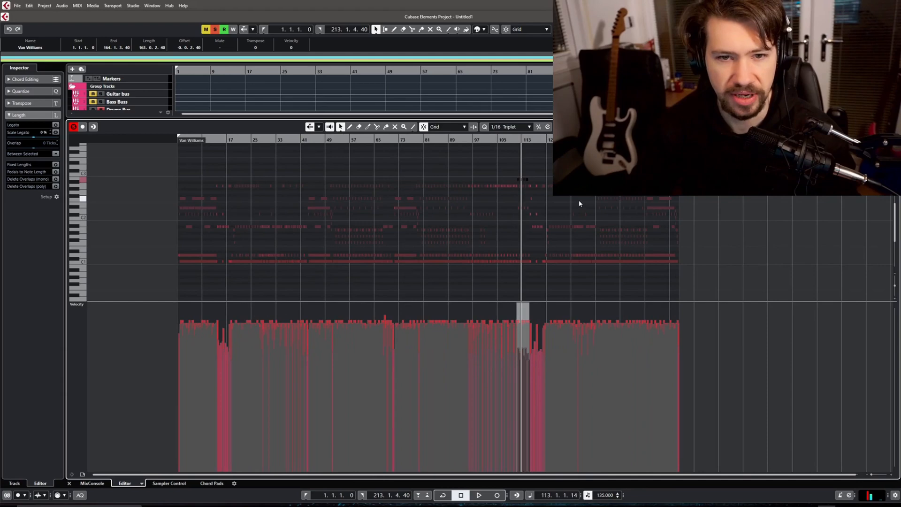
scroll(399, 193, "up", 10)
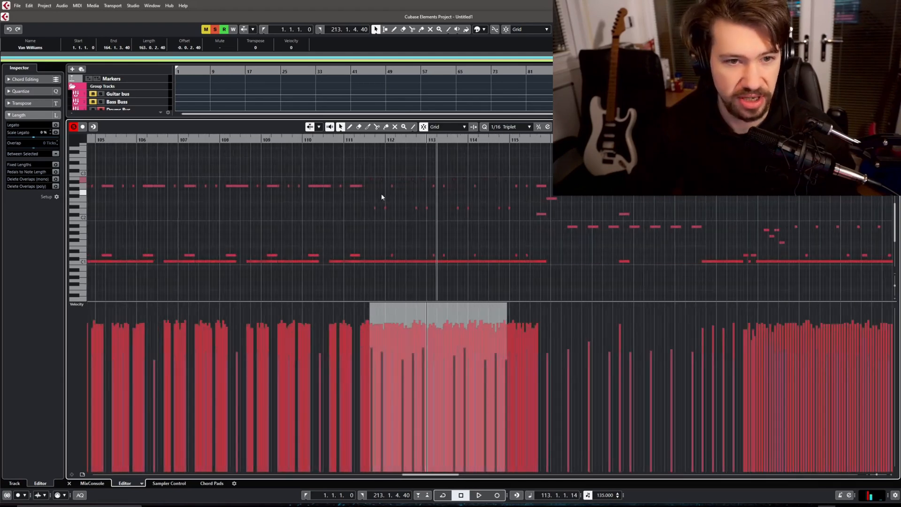
scroll(425, 205, "down", 10)
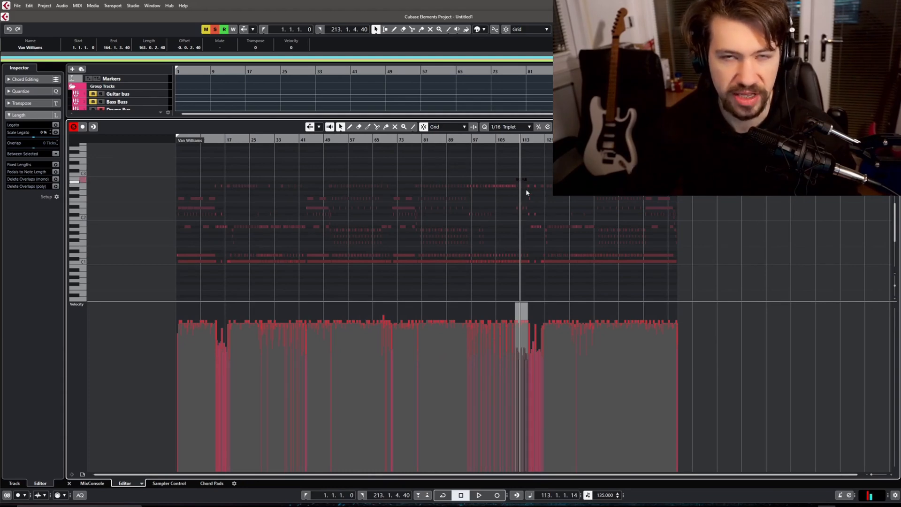
Replay the selected cymbal notes with the kick passage from bar 111 to bar 113.
scroll(524, 182, "up", 10)
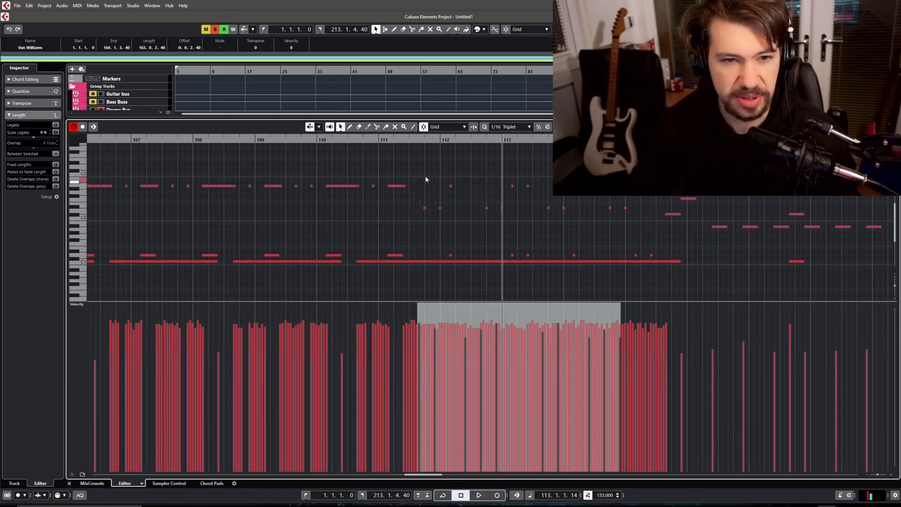
left_click(397, 139)
key("space")
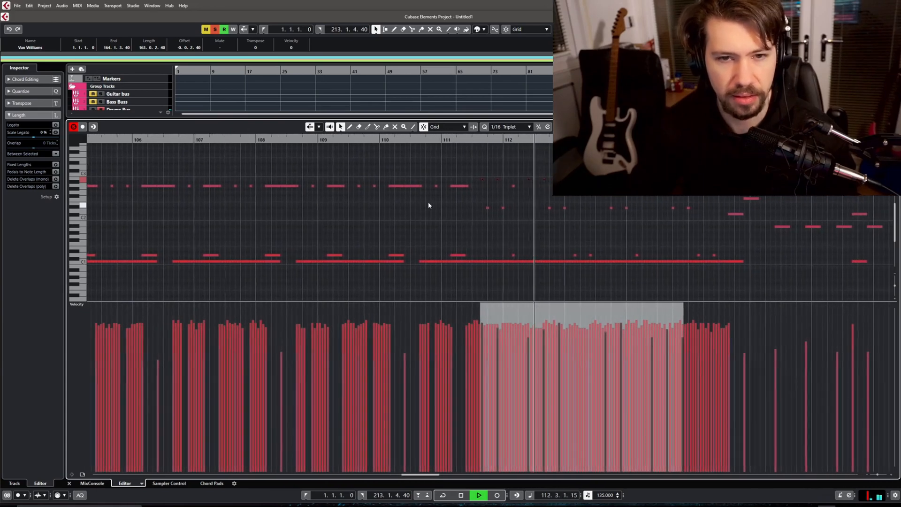
key("space")
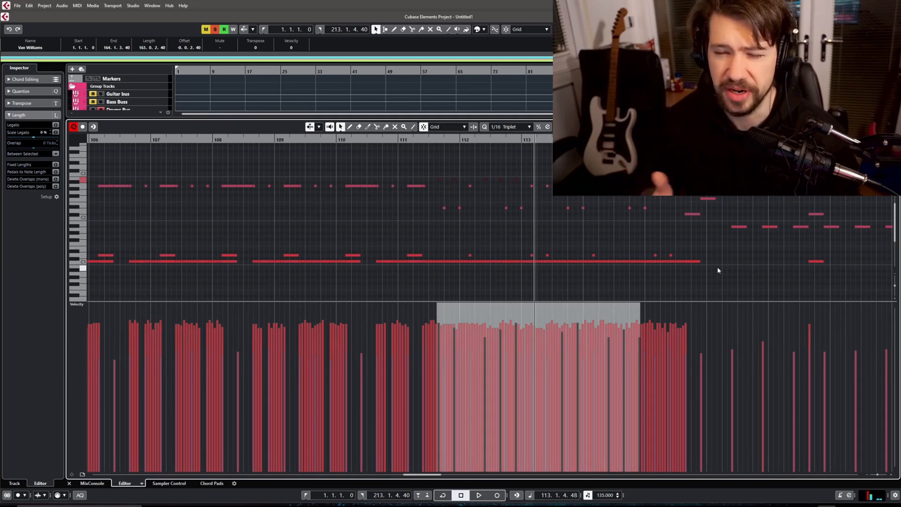
Select the snare notes leading up to bar 153, and listen to the closing section from bar 153 through bar 164.
left_click_drag(767, 258, 487, 269)
key("space")
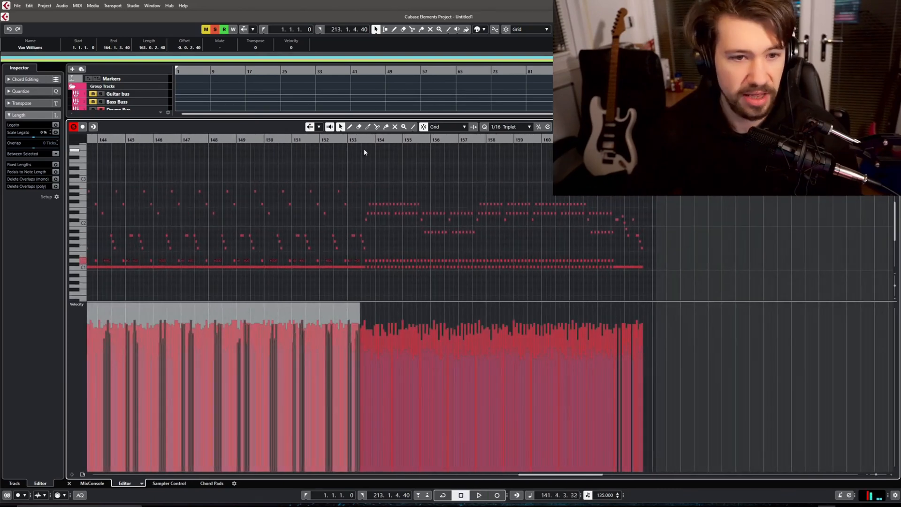
double_click(354, 141)
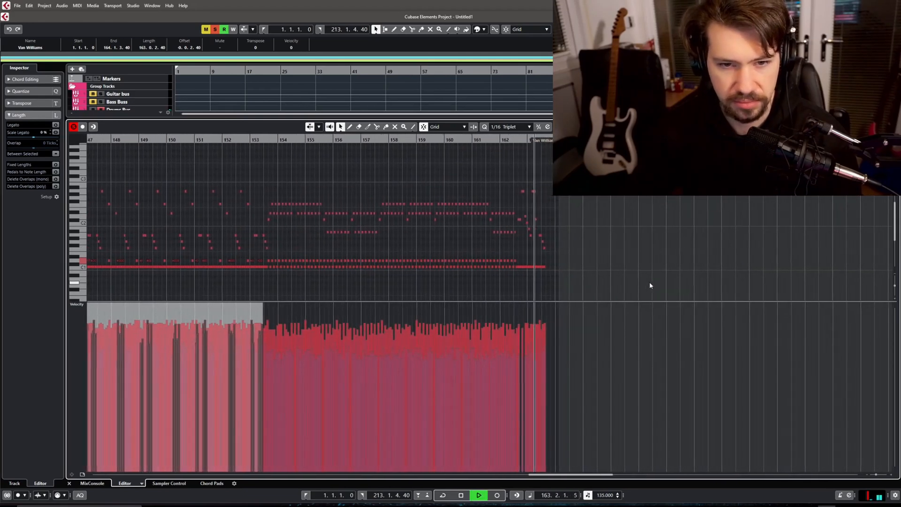
key("space")
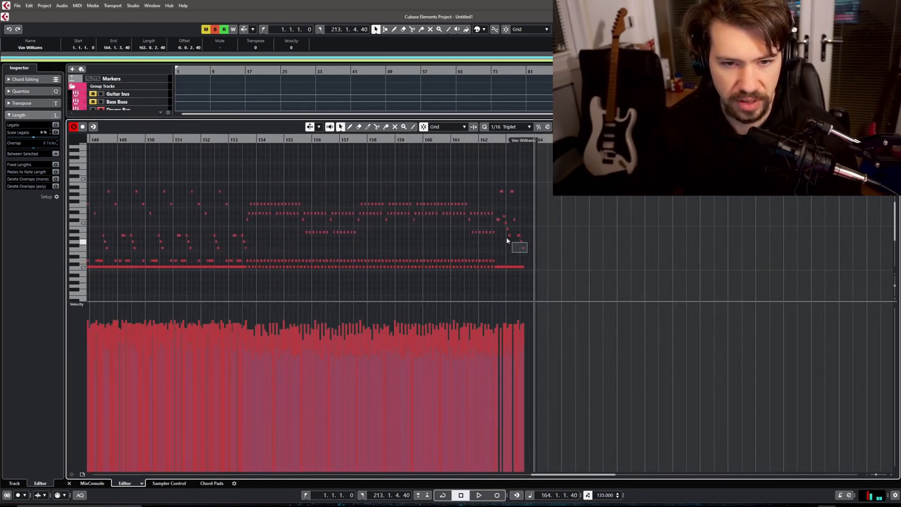
Select the descending tom notes of the final fill in bar 163, raise their velocities, and listen to the ending.
left_click_drag(501, 228, 501, 228)
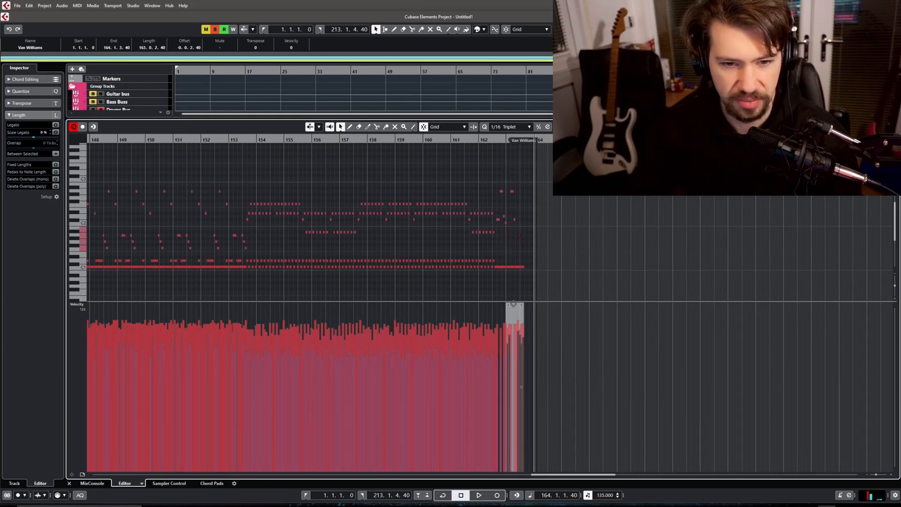
key("space")
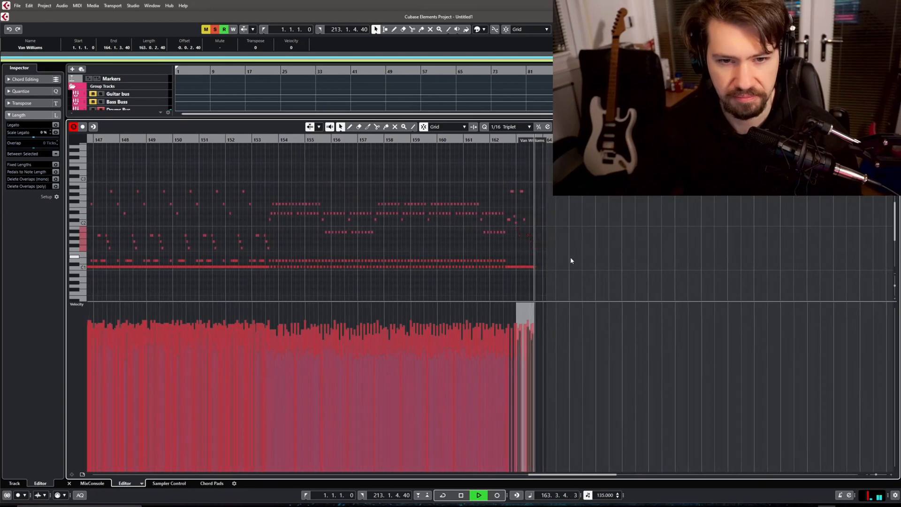
key("space")
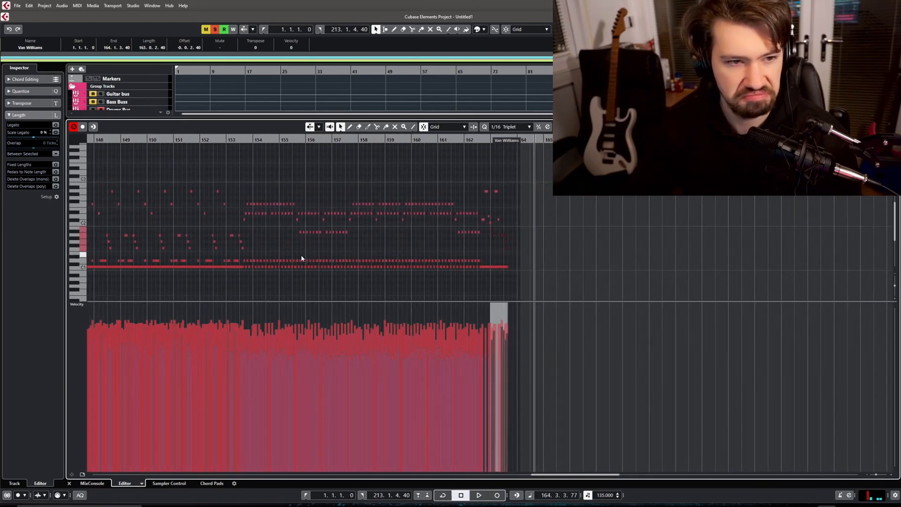
Select the tom notes across the whole drum part and scale their velocities up.
scroll(334, 249, "left", 5)
key("g")
key("g")
key("g")
key("g")
key("g")
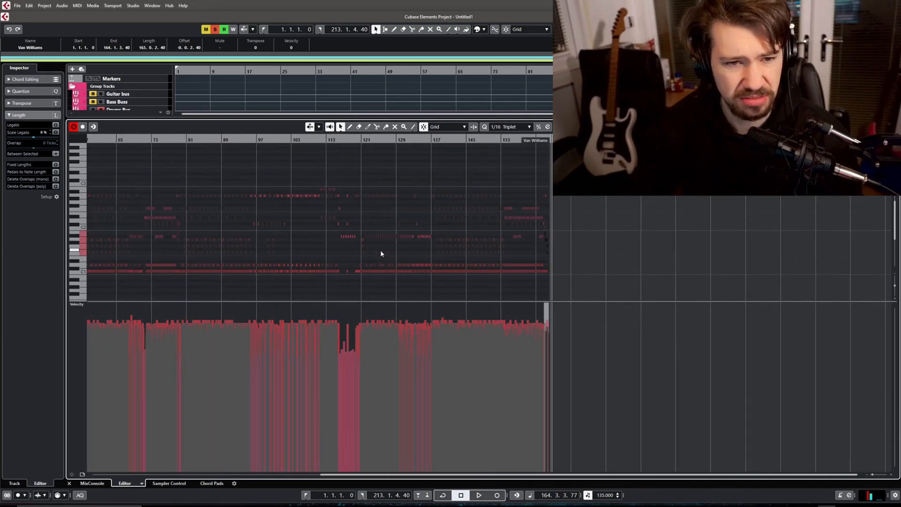
key("g")
key("g")
key("g")
key("g")
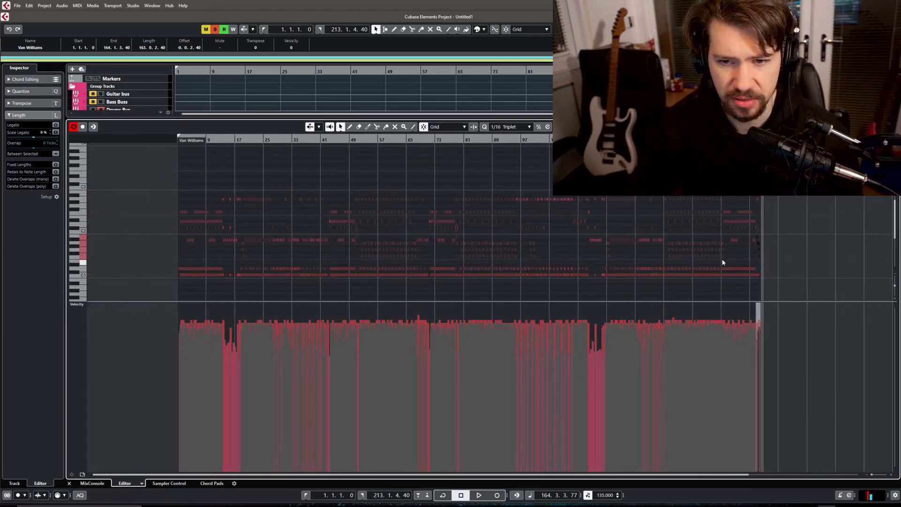
left_click_drag(734, 245, 192, 260)
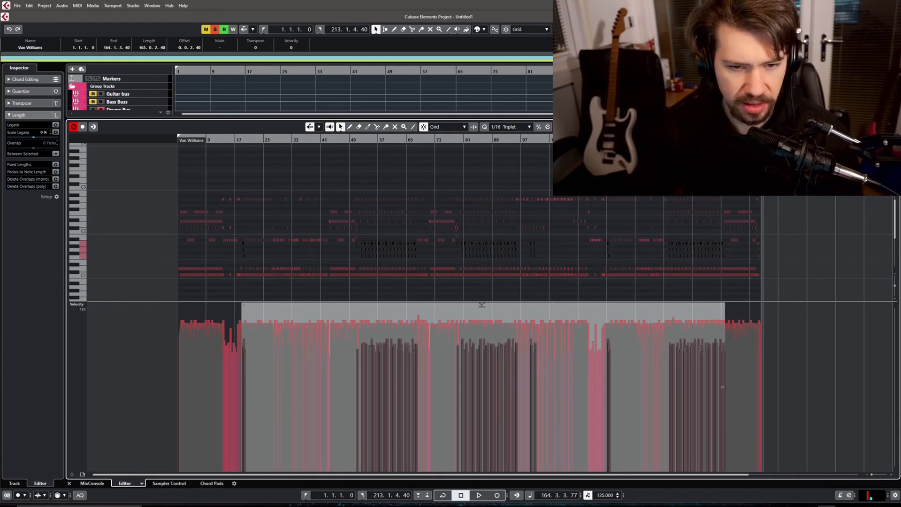
Listen to the louder toms from about bar 49 to bar 58, and deselect the drum part in the arrangement.
left_click(353, 140)
key("space")
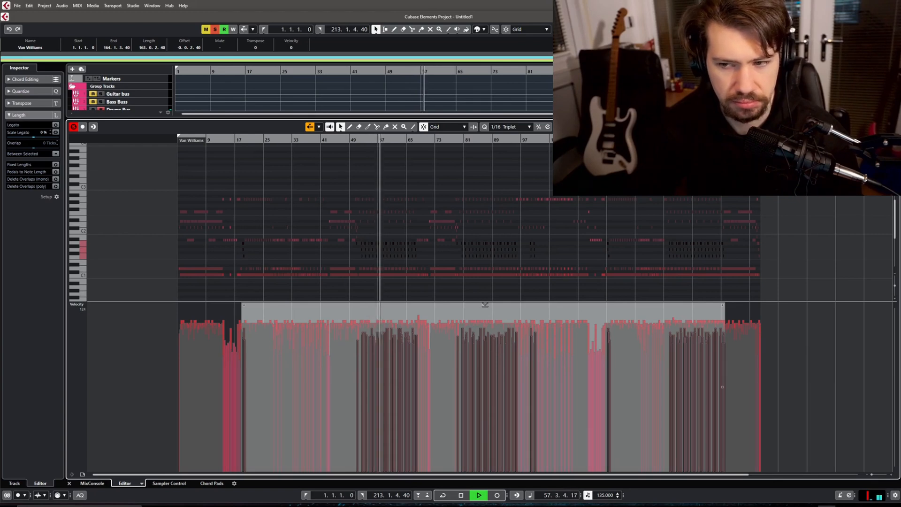
key("space")
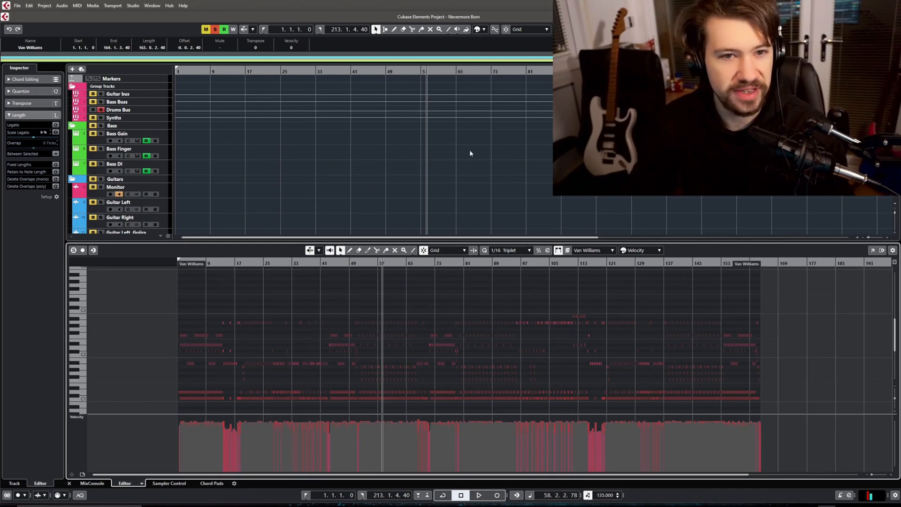
left_click(471, 153)
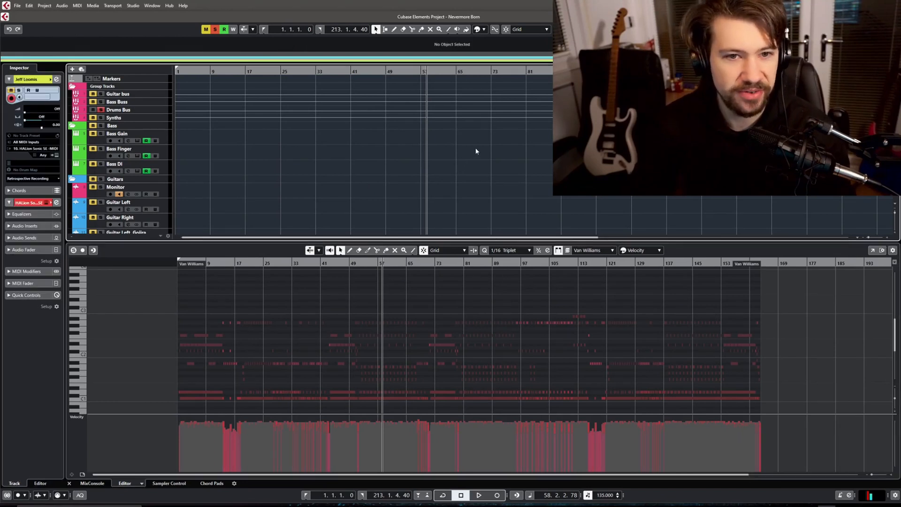